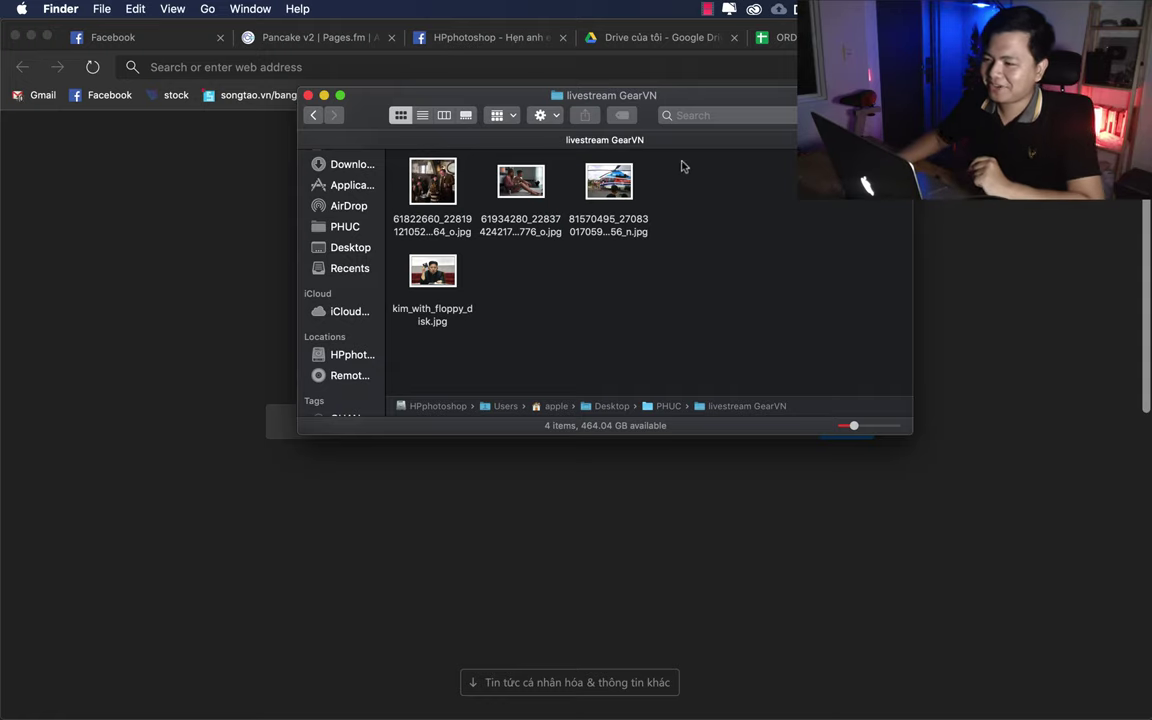
- Reposition the livestream GearVN Finder window showing the four suspect photos, then switch to Microsoft Edge
drag(641, 98, 709, 155)
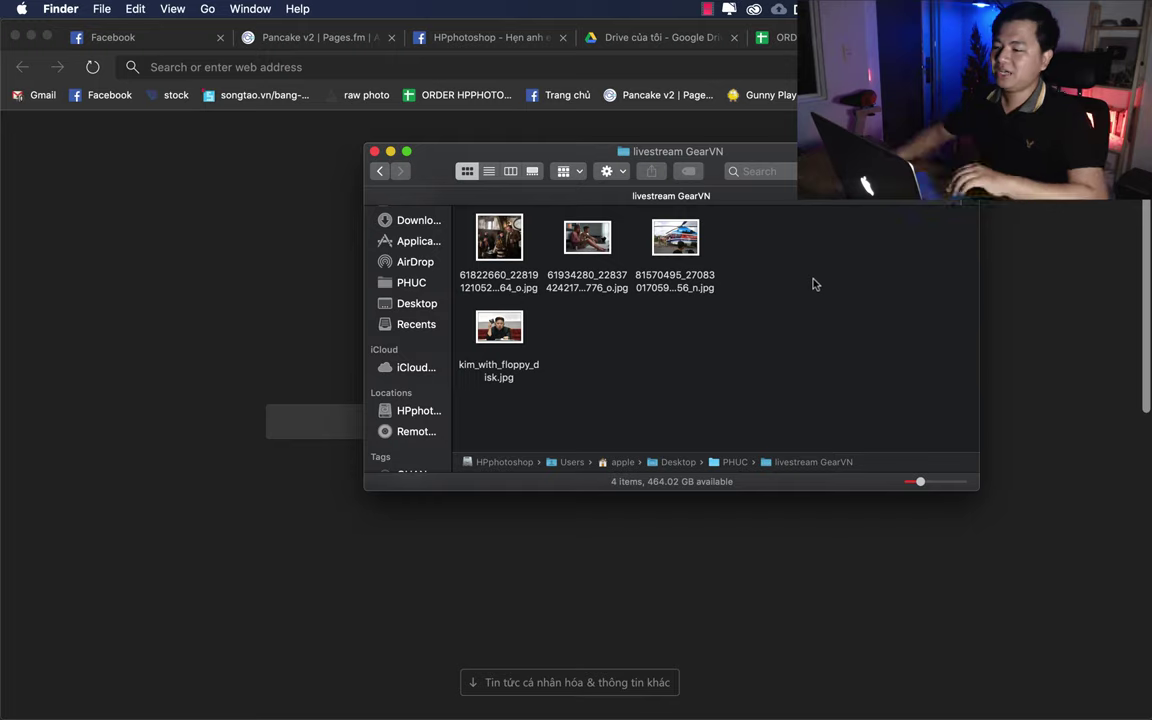
drag(733, 152, 634, 179)
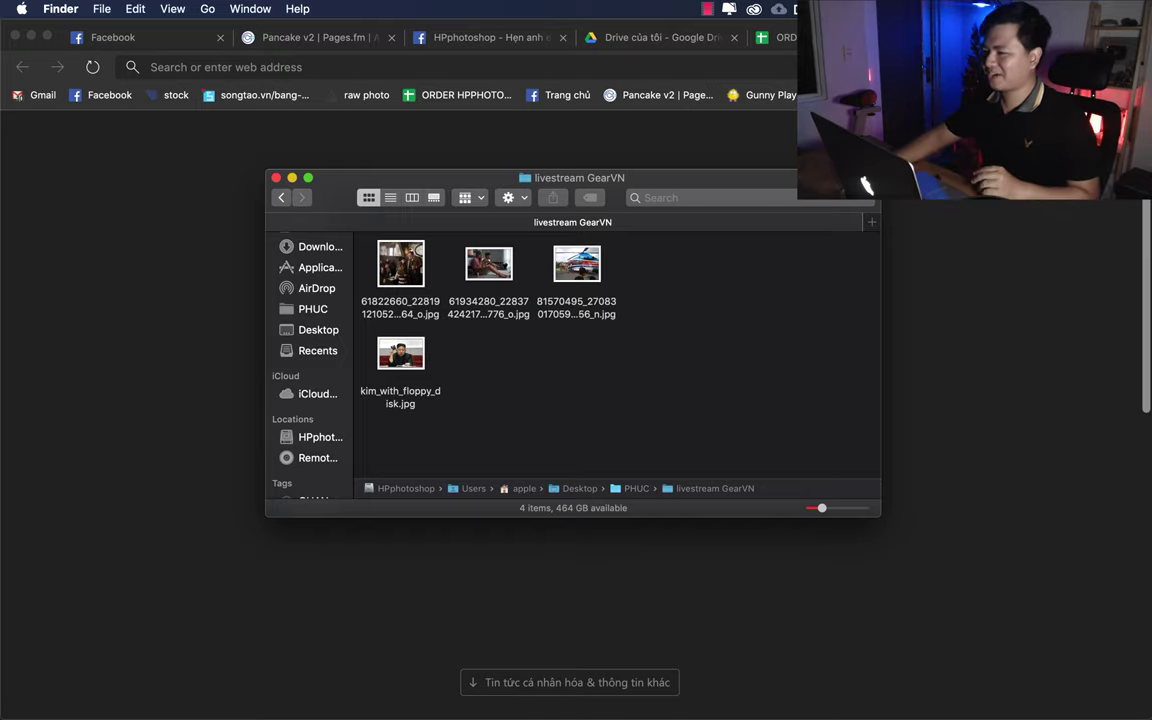
key(super+Tab)
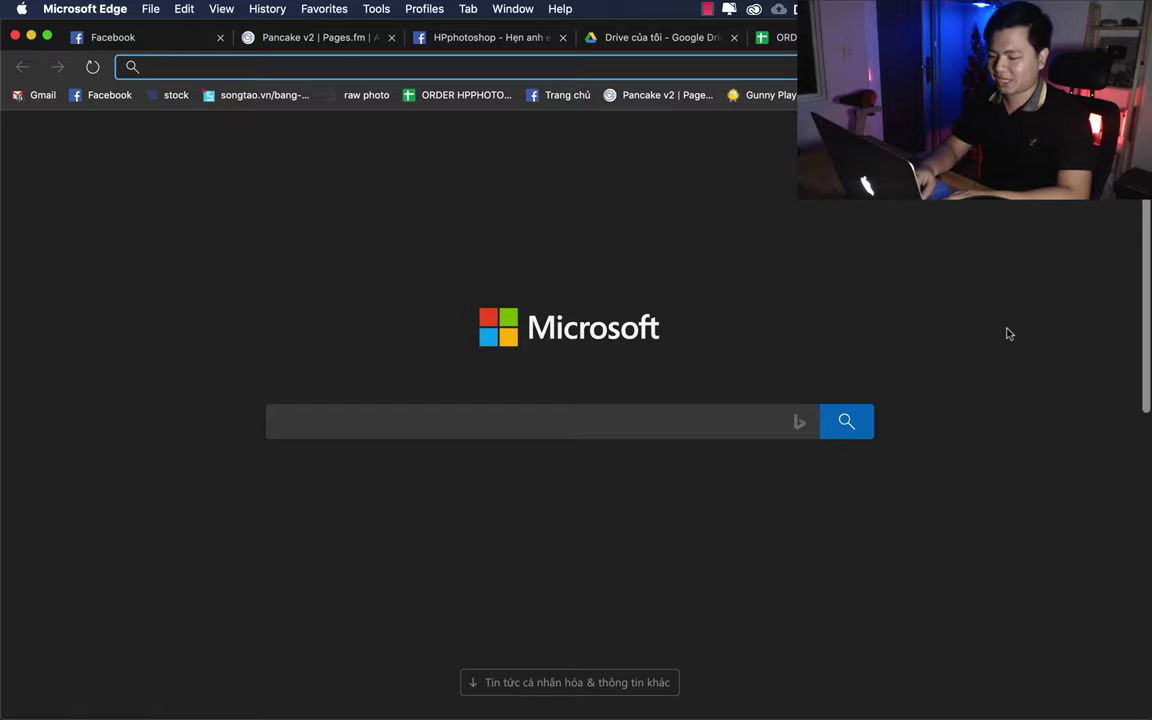
- Load Google Images and bring up its search-by-image upload panel
text(image)
key(Return)
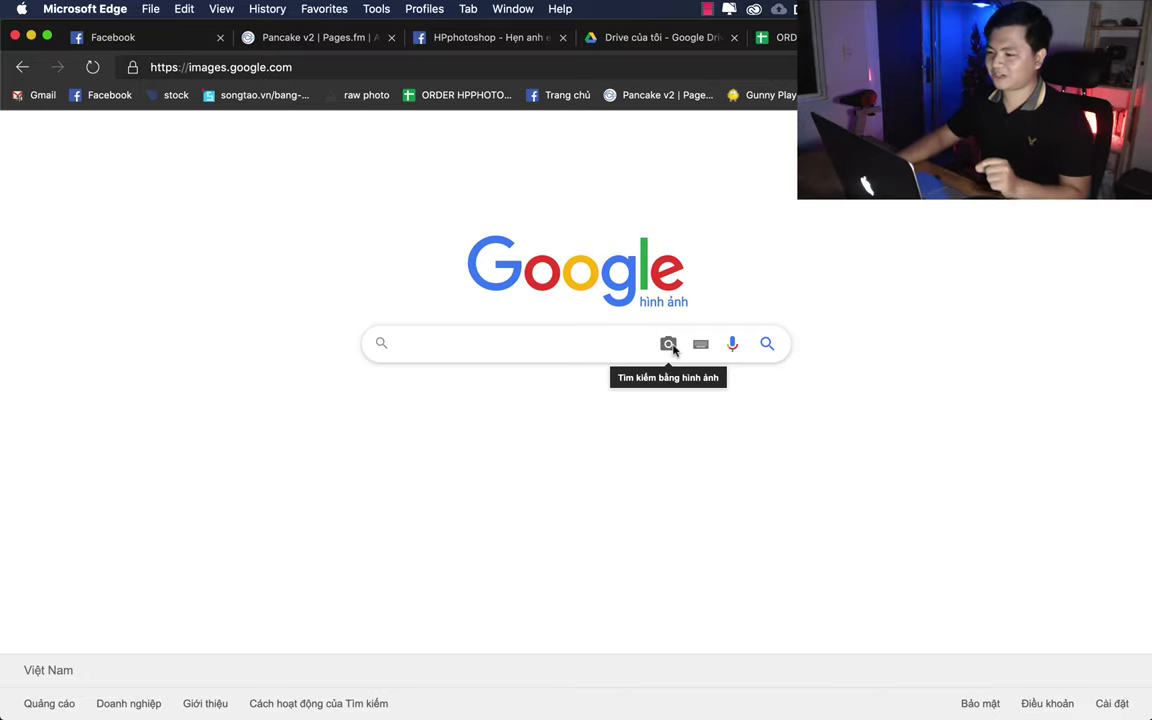
click(673, 349)
click(563, 405)
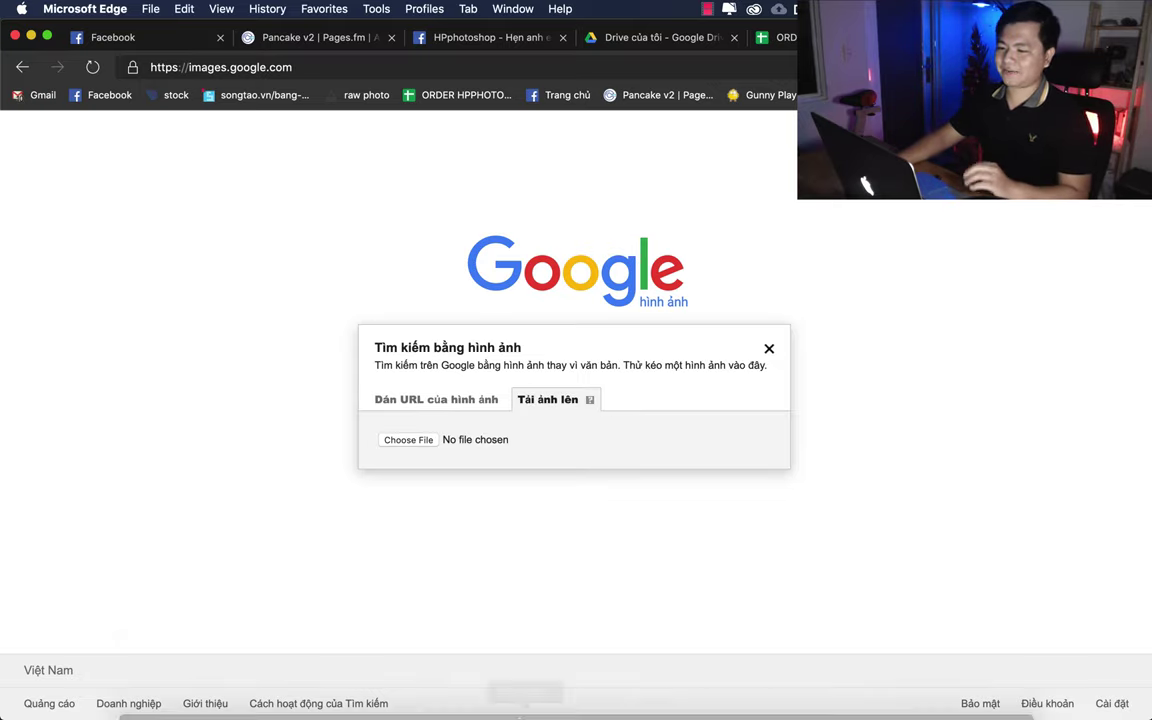
- Preview kim_with_floppy_disk.jpg from the livestream GearVN folder and drag it into the upload box
click(150, 700)
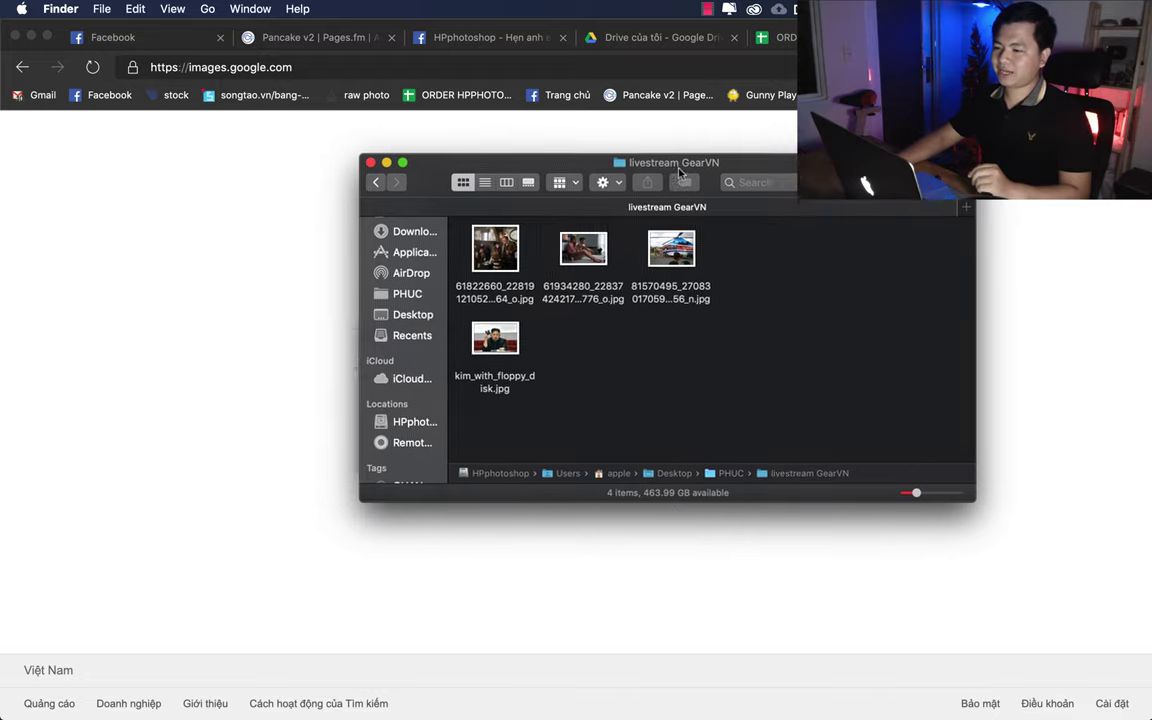
drag(444, 178, 797, 158)
click(757, 340)
key(space)
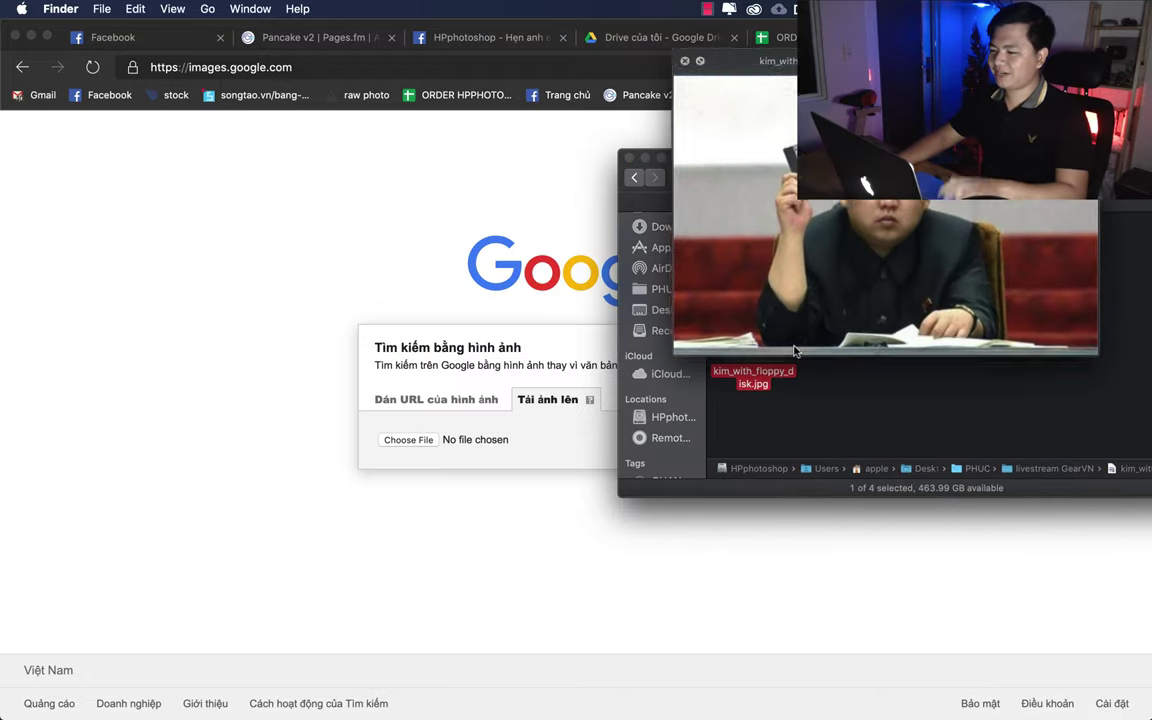
key(space)
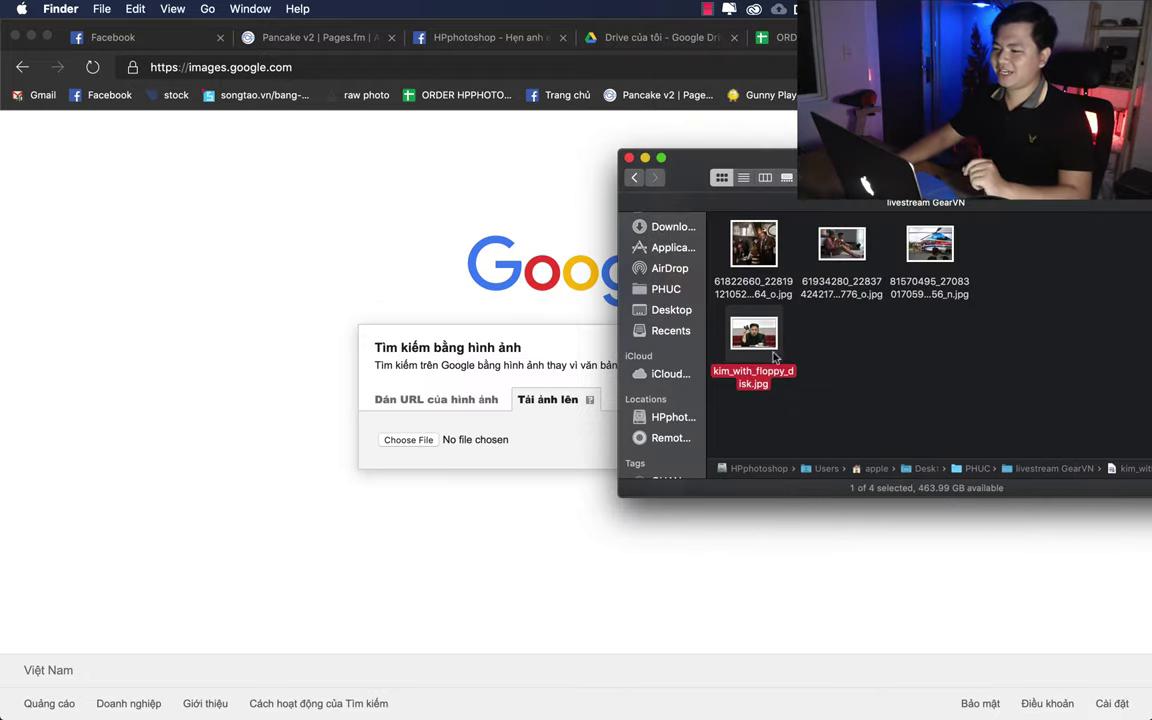
drag(760, 345, 631, 407)
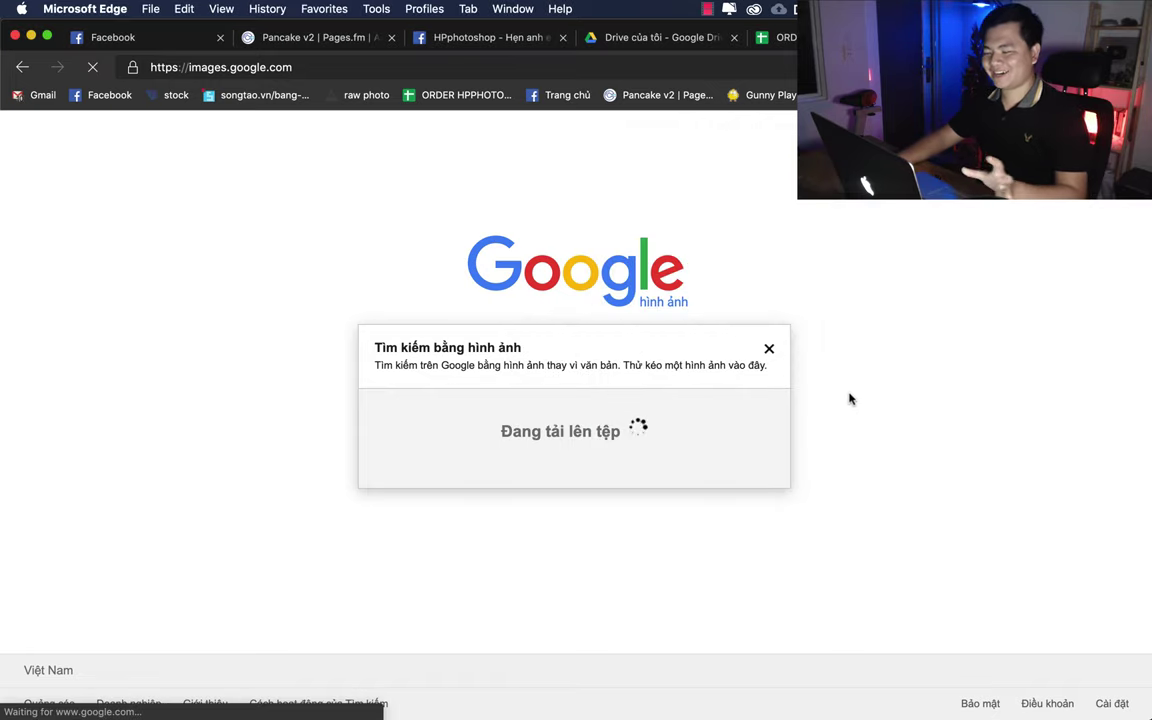
- Scroll the search results for the uploaded photo and open the visually similar images
scroll(575, 329, down, 3)
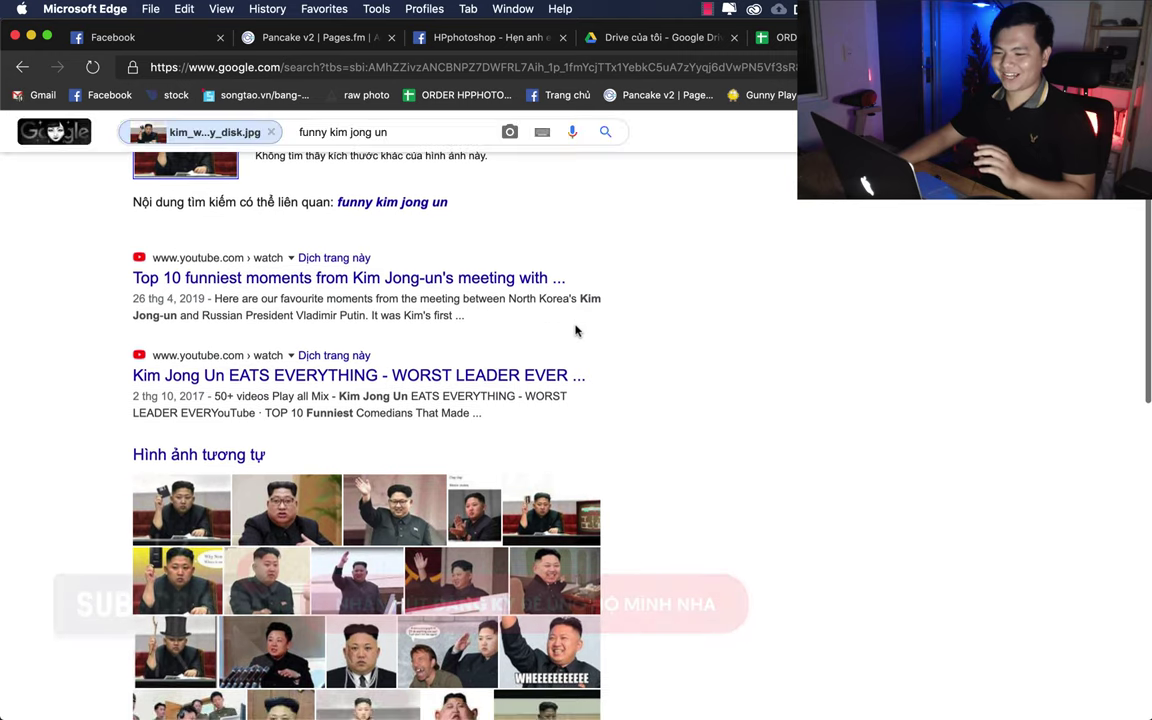
scroll(697, 331, up, 3)
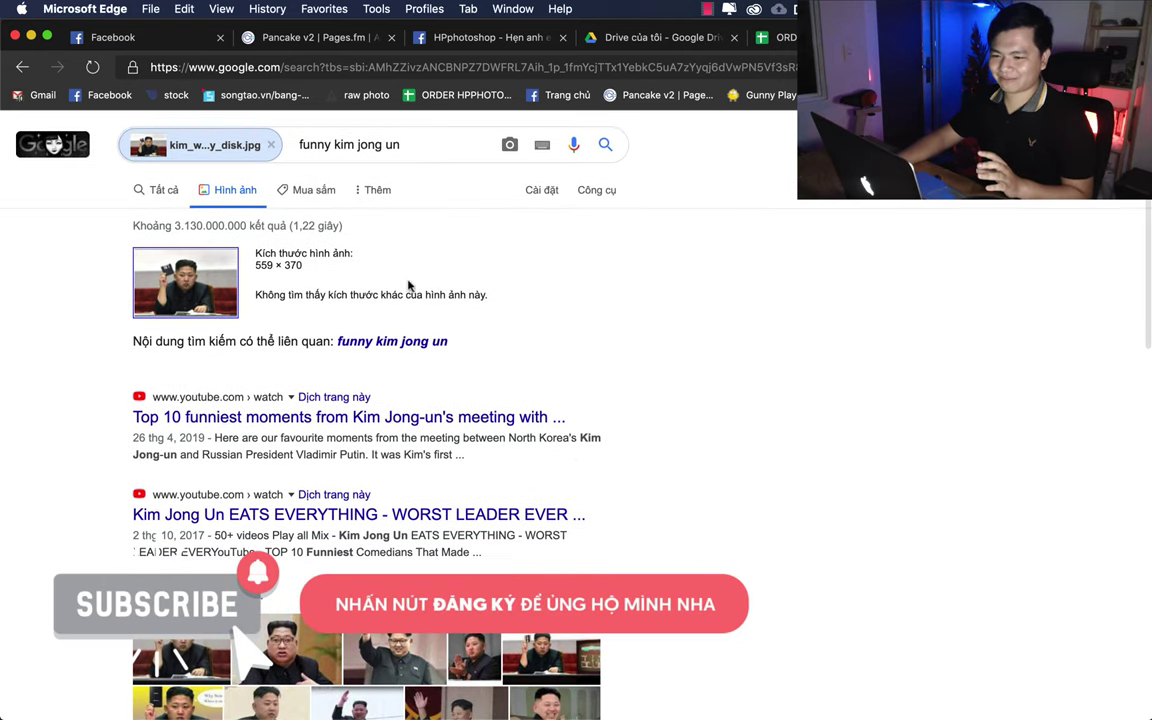
scroll(695, 342, down, 4)
scroll(693, 340, down, 1)
scroll(680, 339, down, 2)
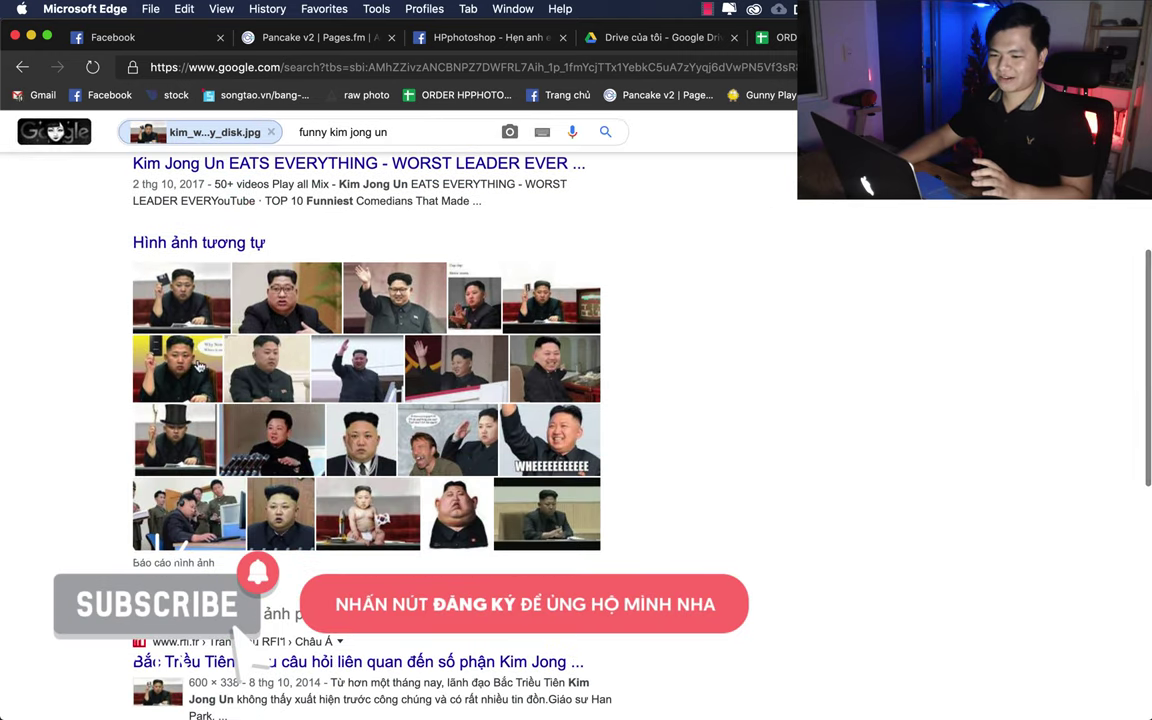
scroll(643, 360, up, 5)
scroll(414, 309, down, 3)
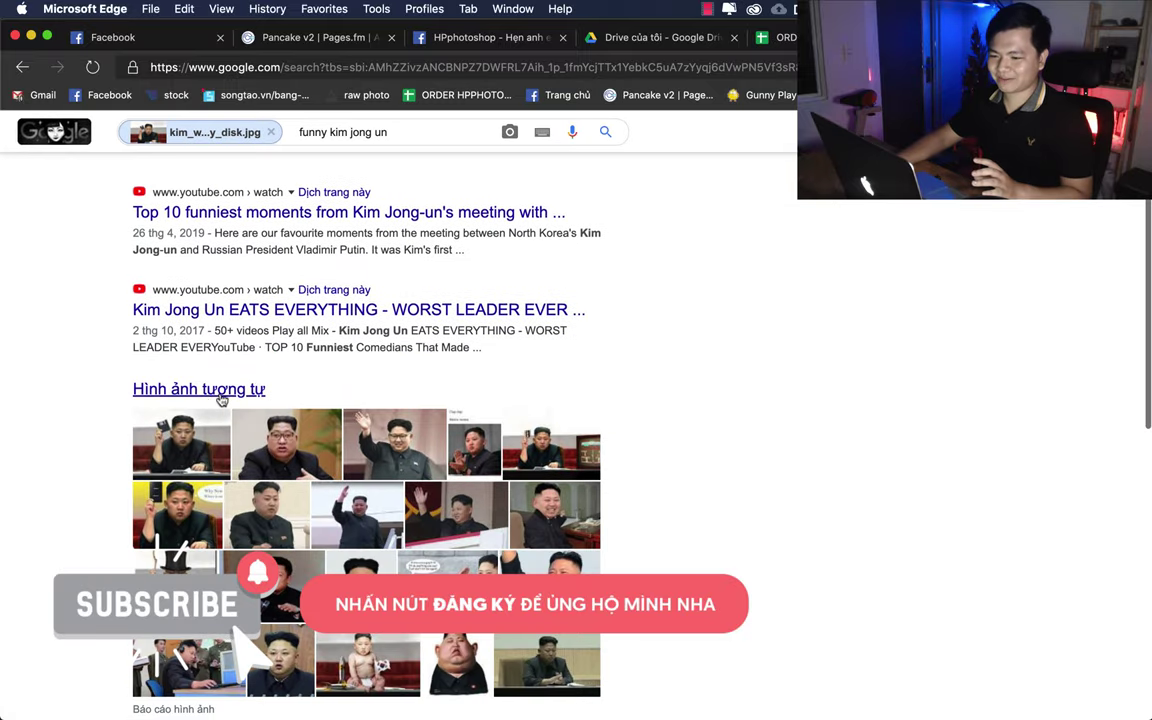
click(221, 393)
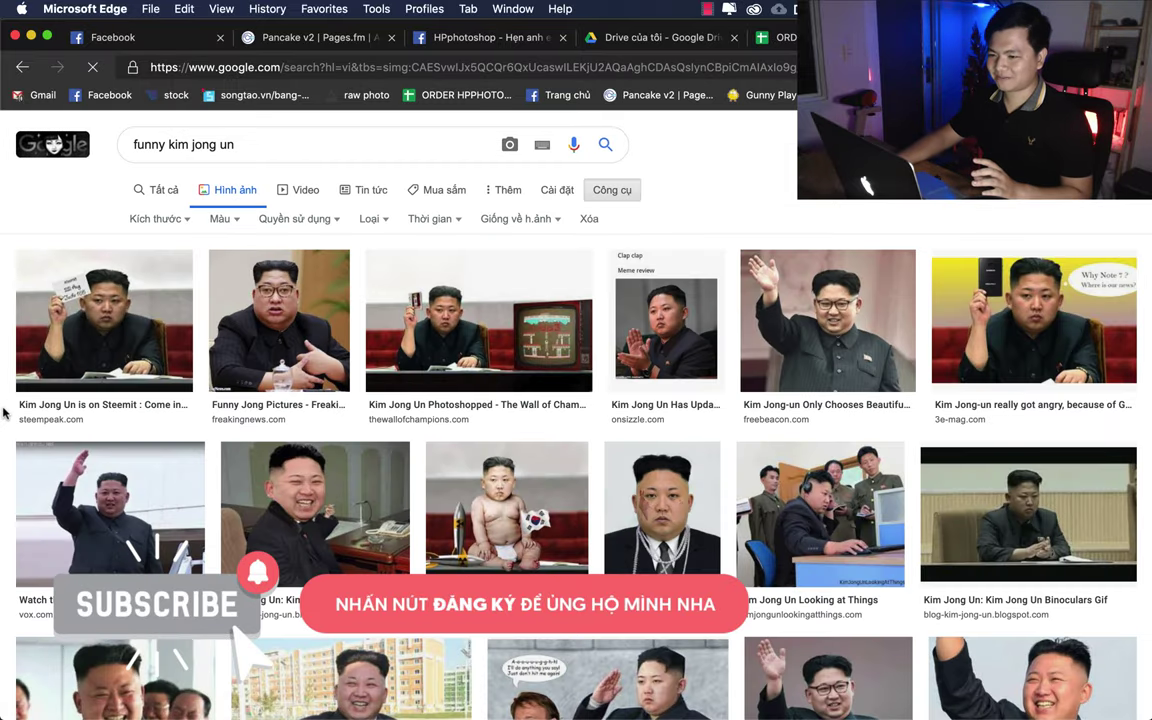
scroll(5, 412, down, 1)
scroll(5, 412, down, 1)
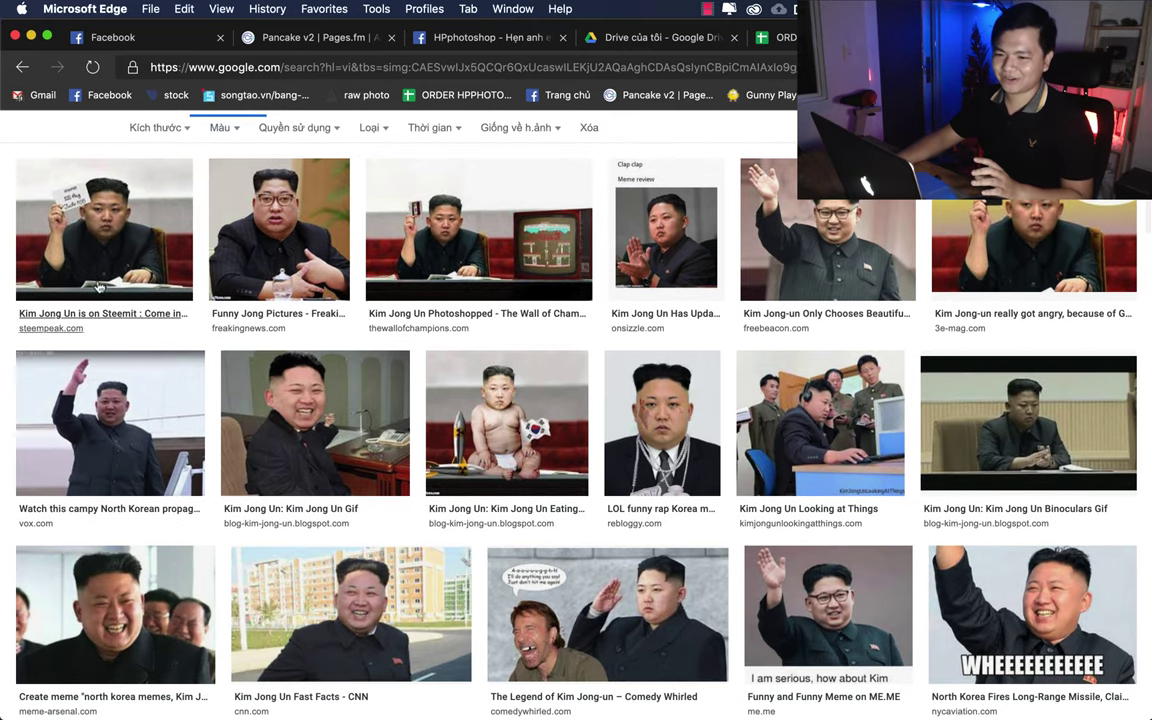
scroll(80, 288, down, 5)
scroll(80, 288, down, 7)
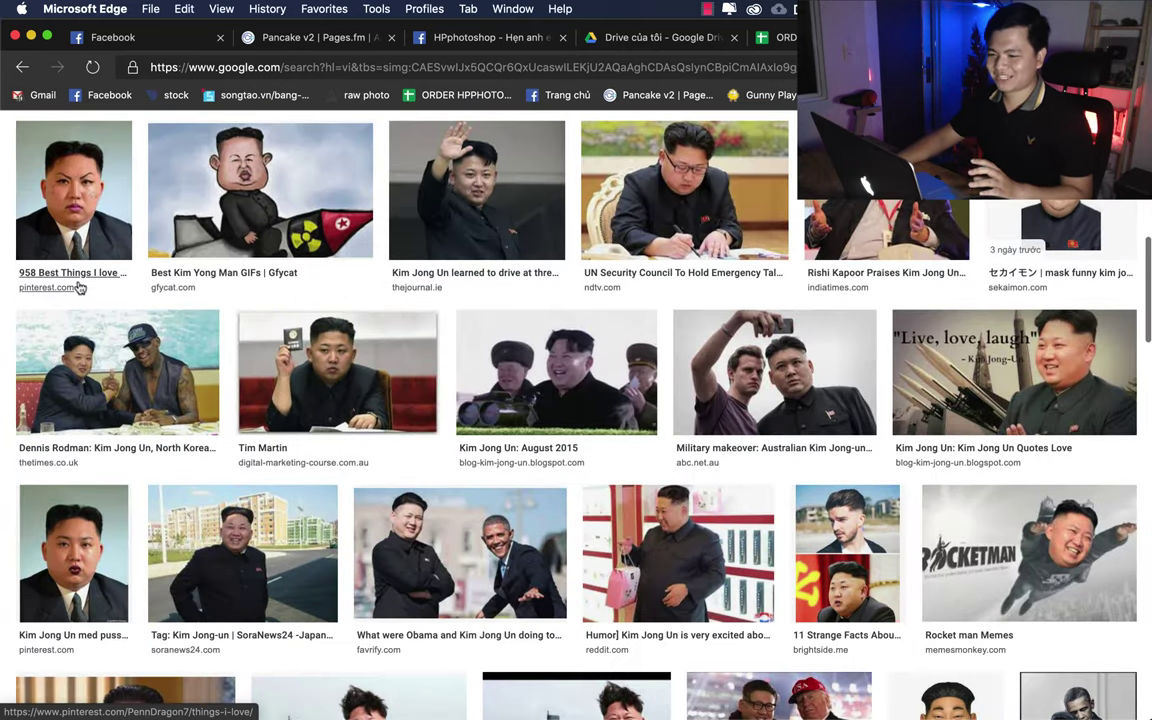
click(326, 357)
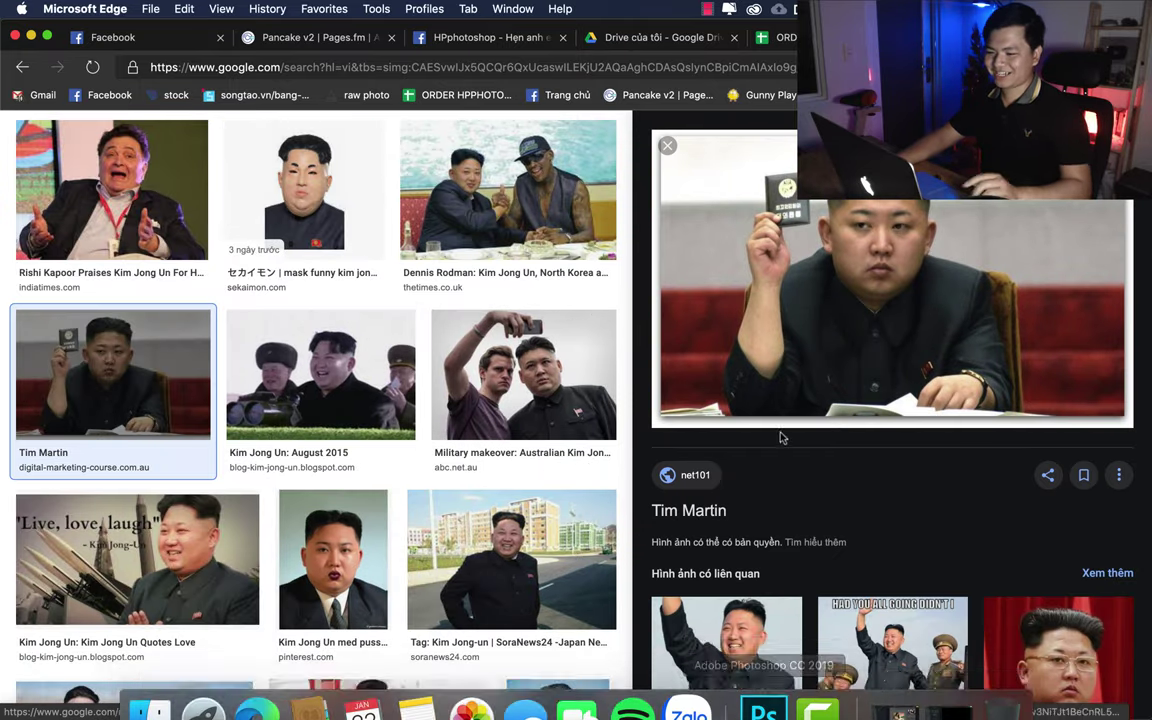
click(663, 146)
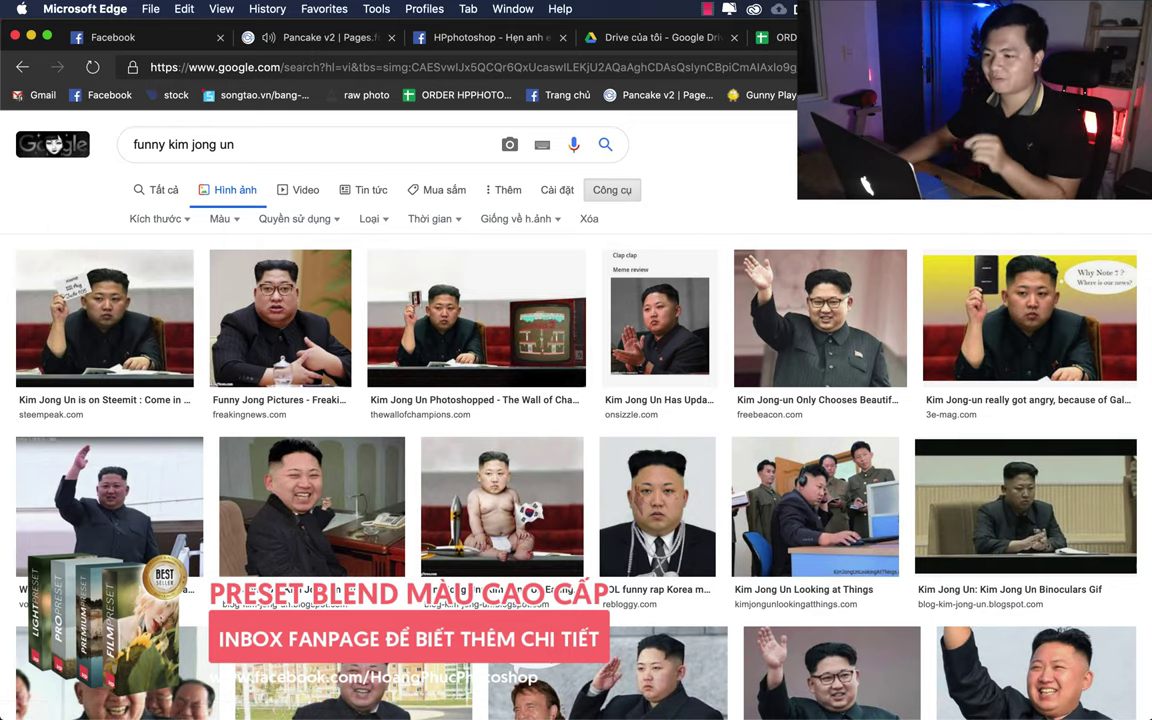
key(XF86AudioMute)
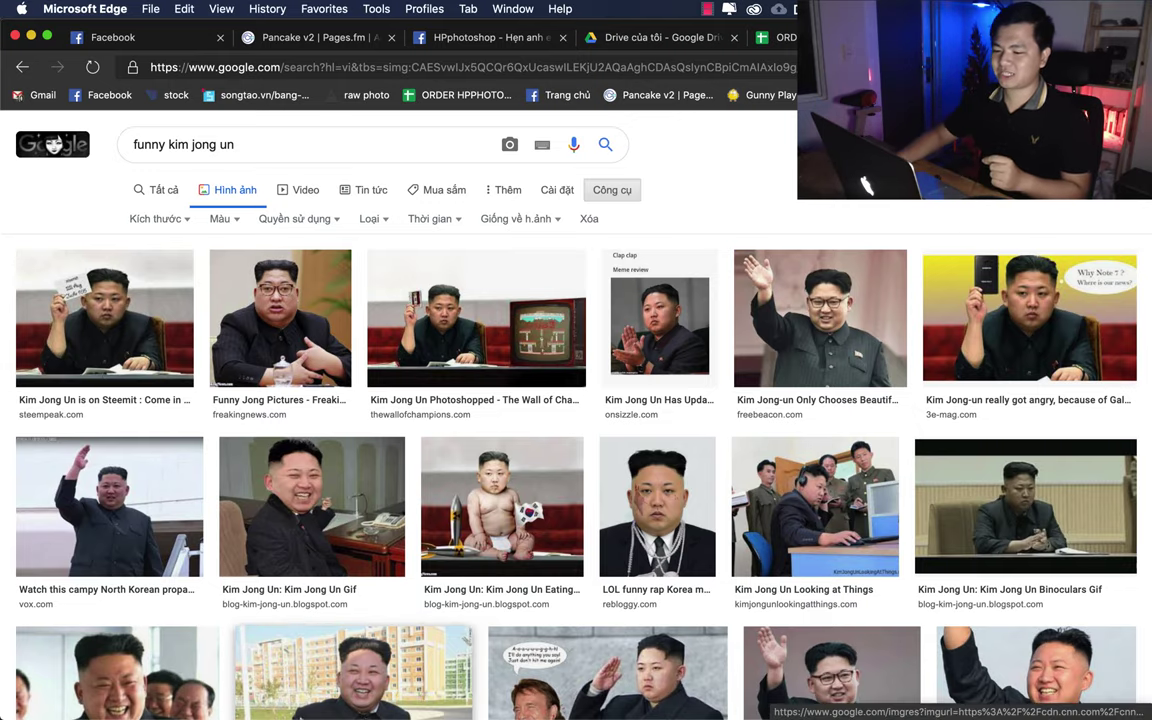
- In Photoshop, close GNU_1522.jpg without saving the changes
click(763, 688)
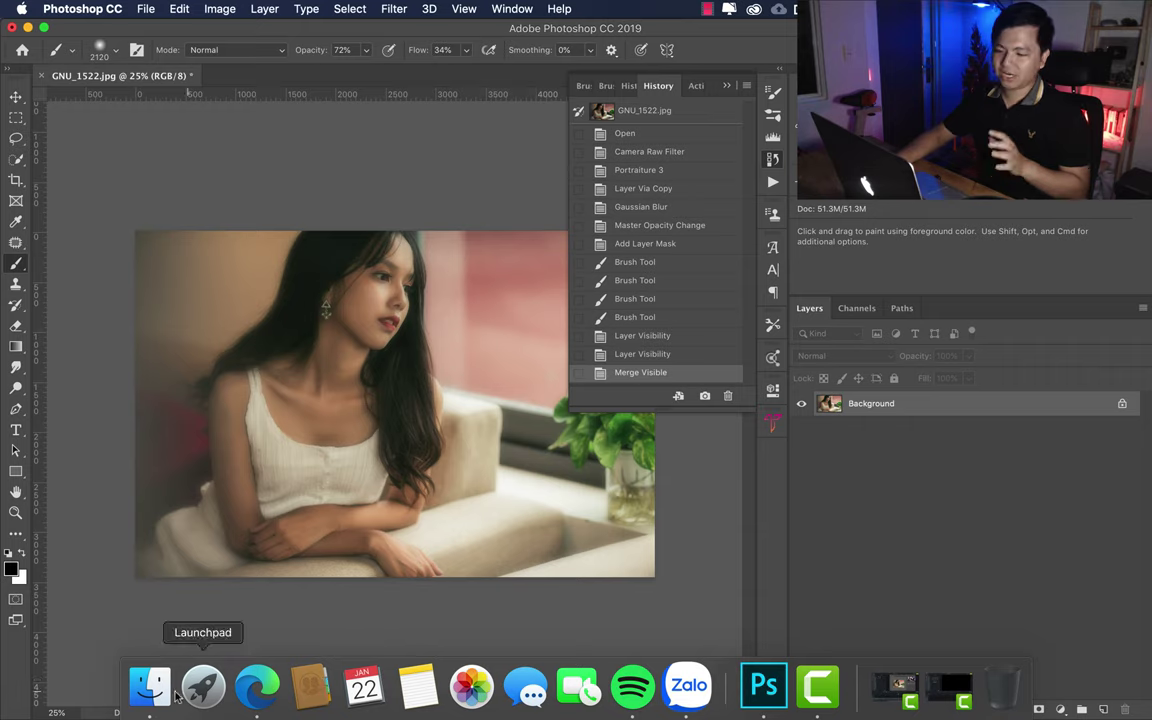
click(41, 75)
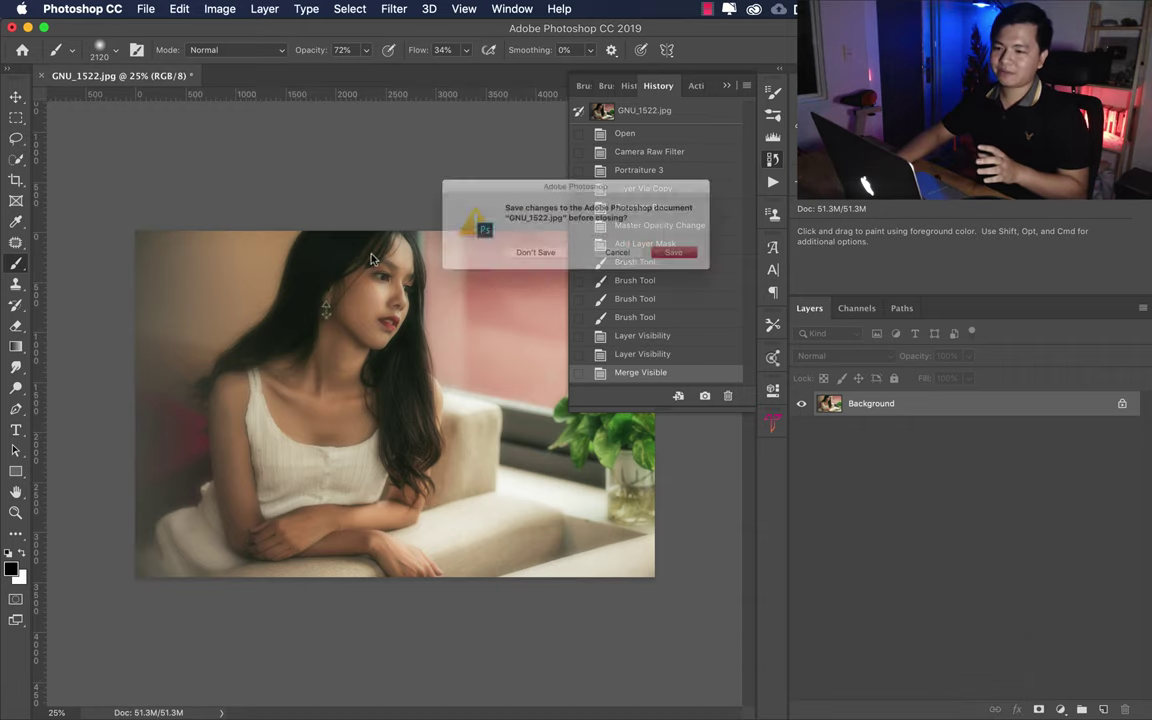
click(515, 259)
- Open the livestream GearVN folder in Finder and enlarge and reposition its window
click(150, 690)
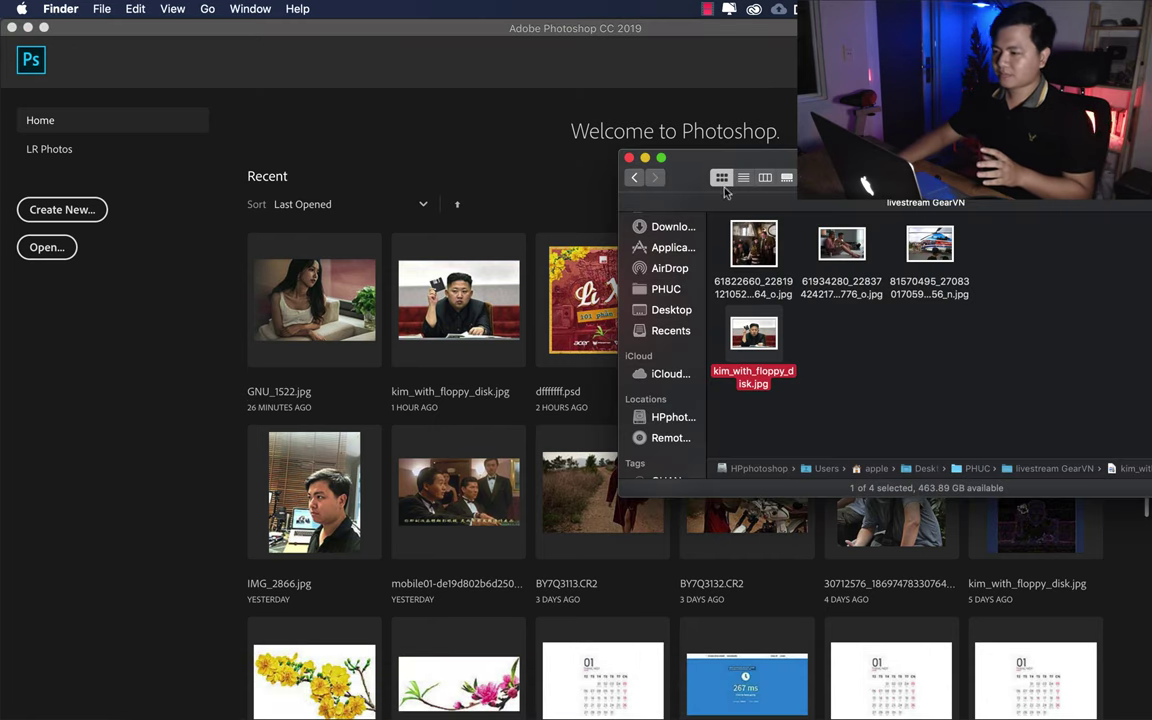
drag(849, 159, 514, 160)
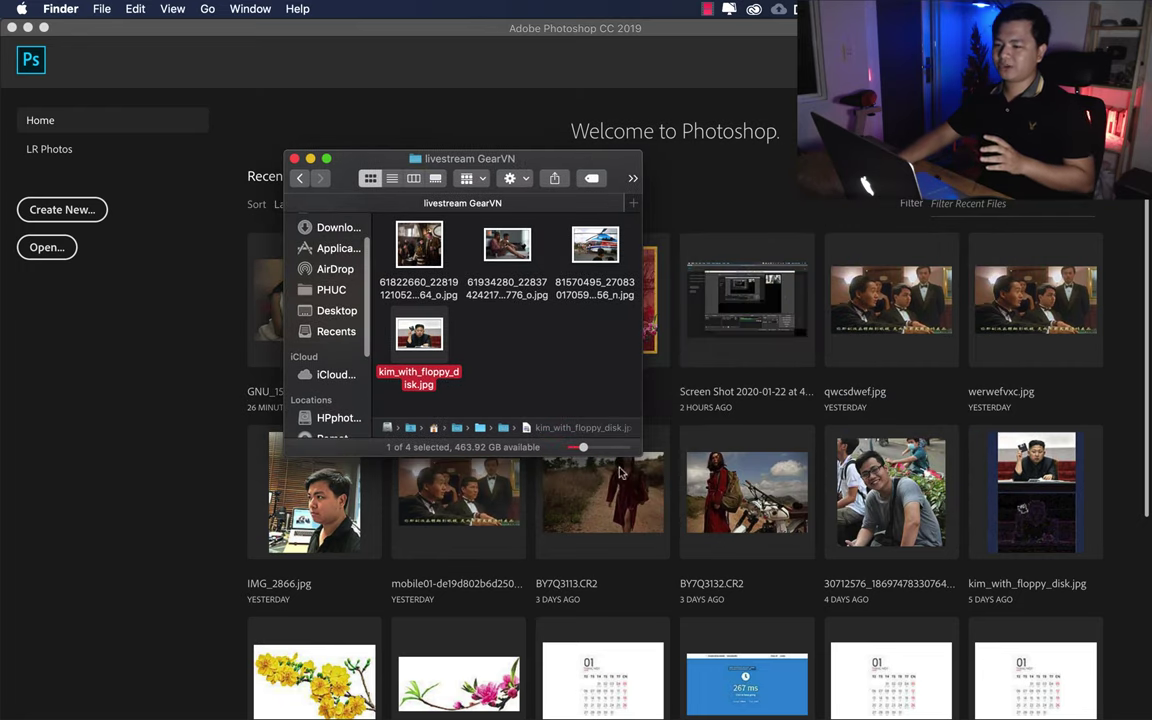
drag(640, 454, 1038, 640)
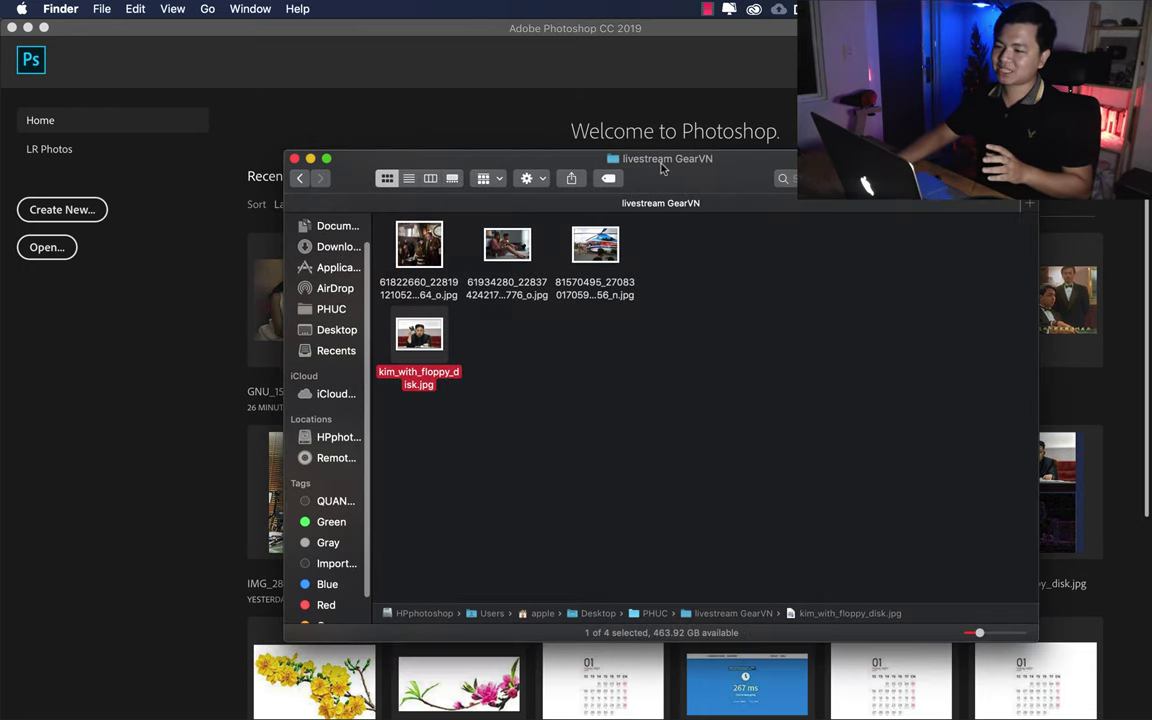
drag(660, 168, 616, 150)
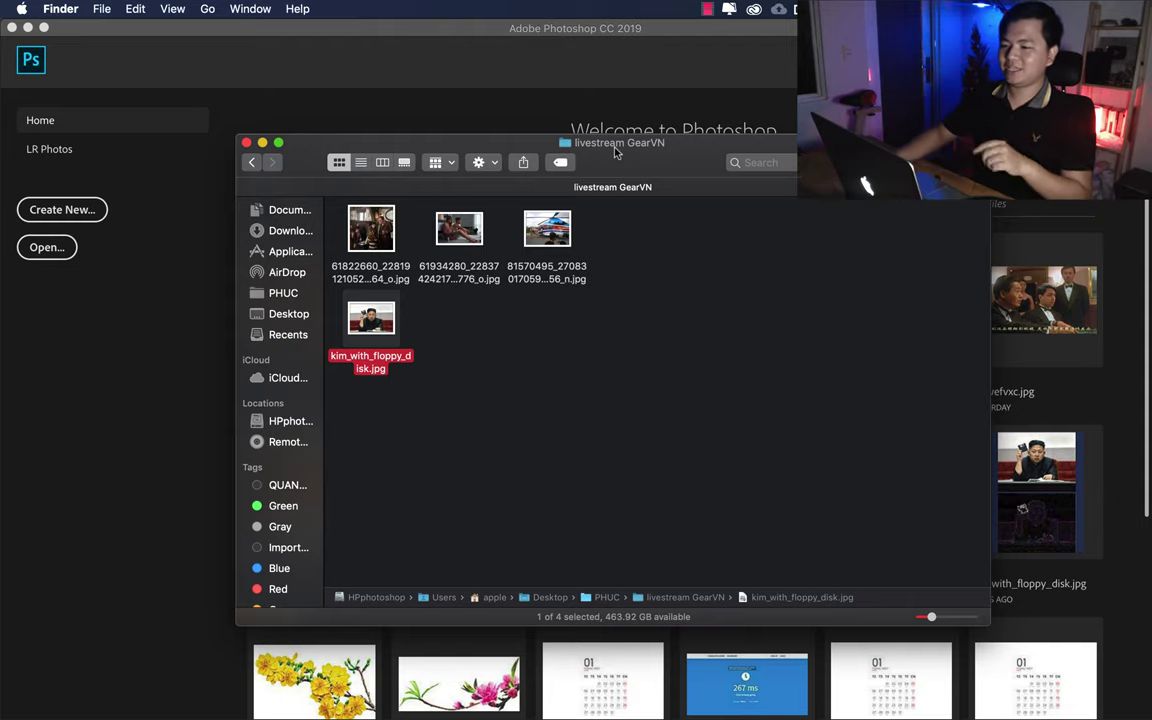
- Preview the second photo, 61934280_…776_o.jpg, enlarged, then close the preview and deselect it
click(459, 235)
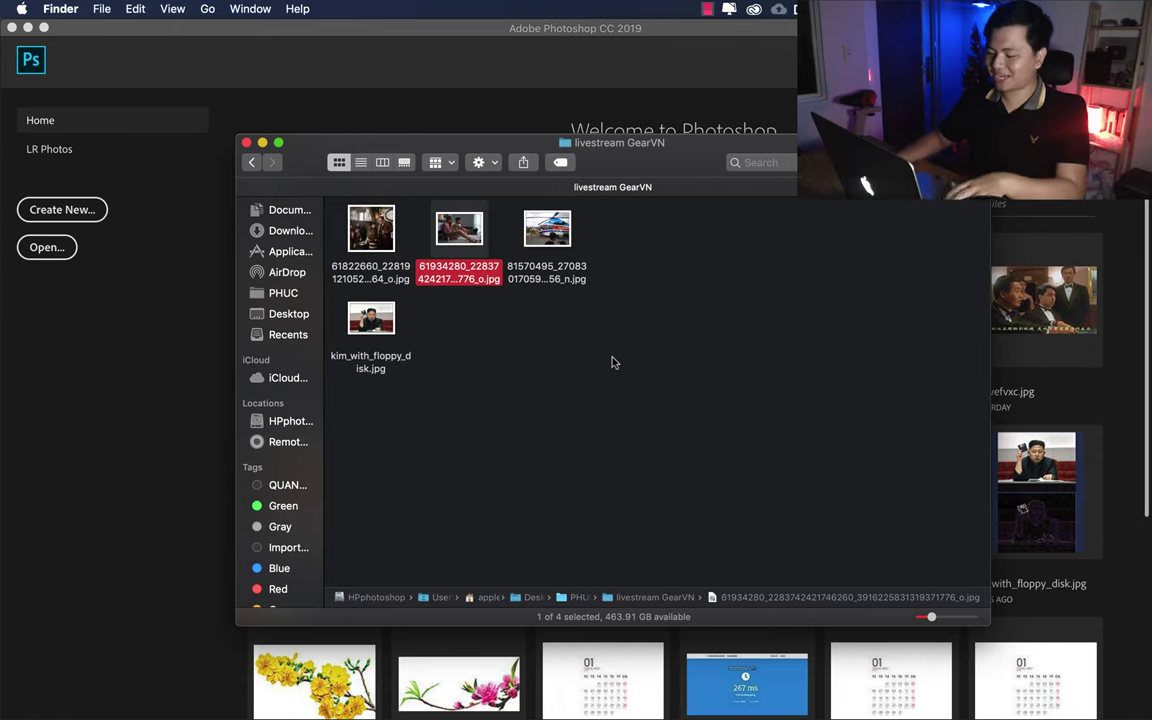
key(space)
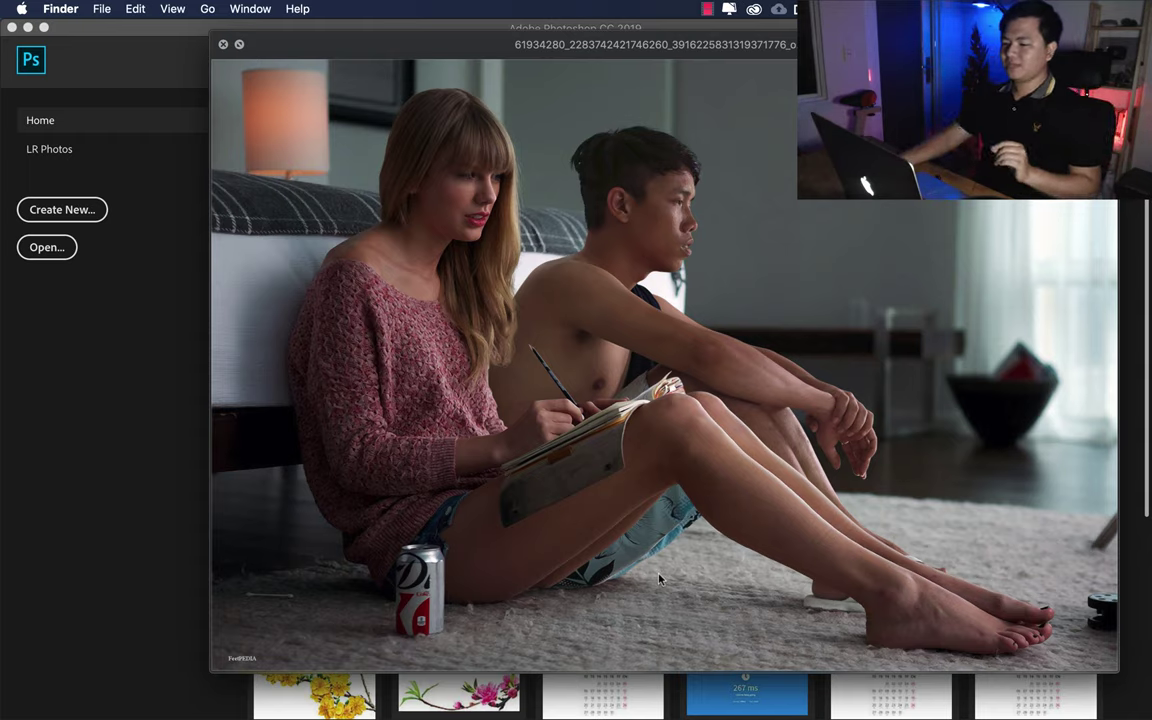
key(space)
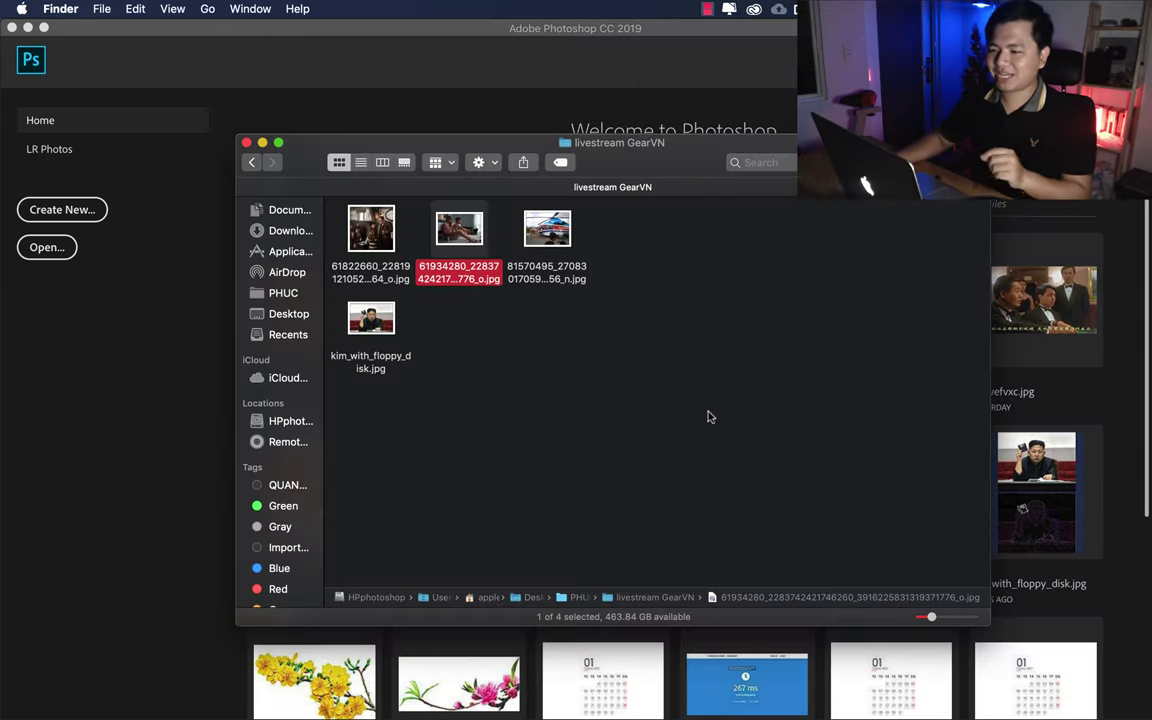
click(709, 405)
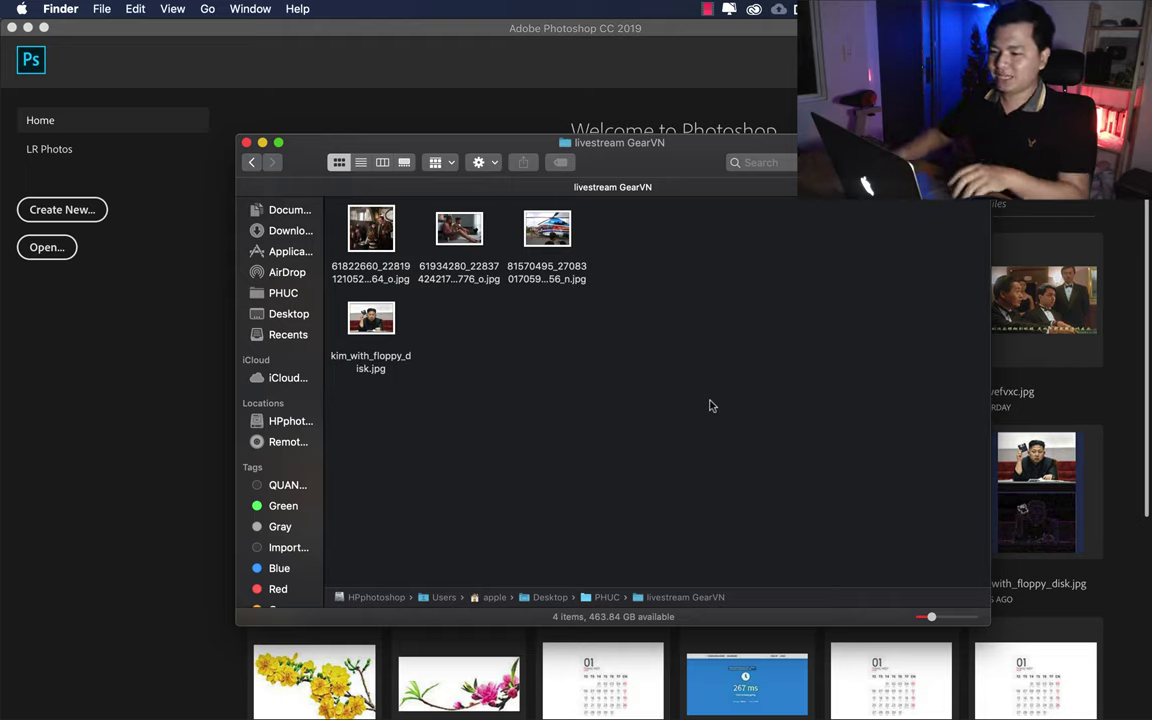
click(371, 322)
key(space)
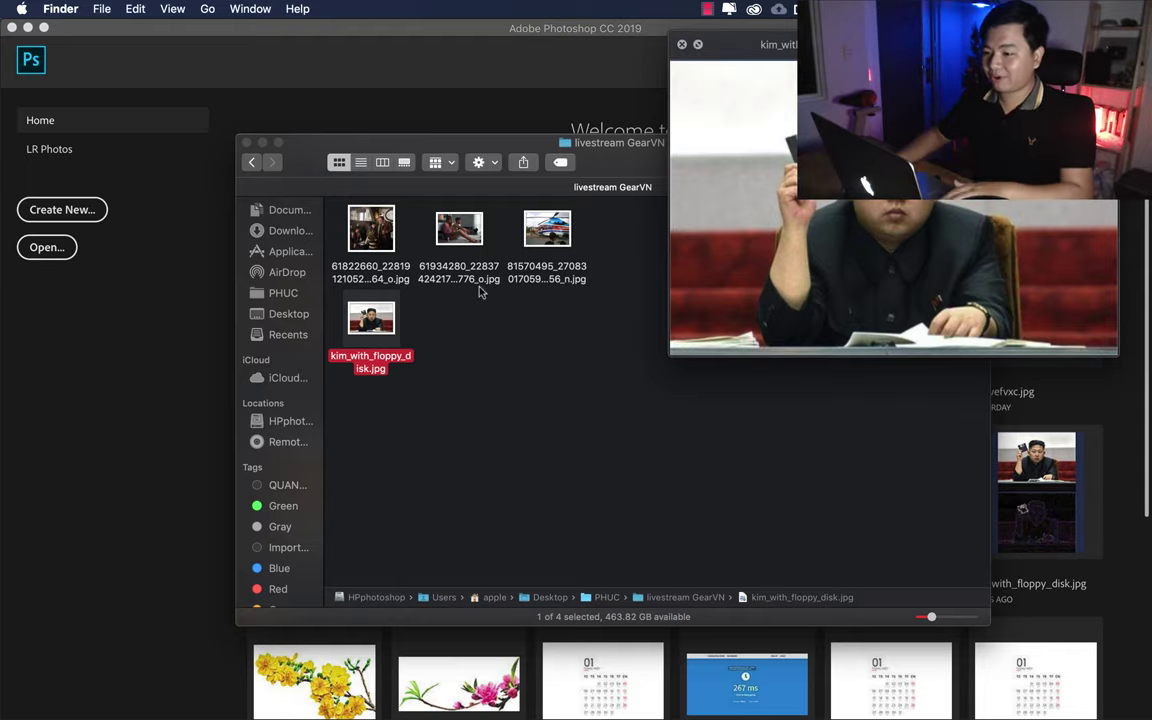
click(468, 236)
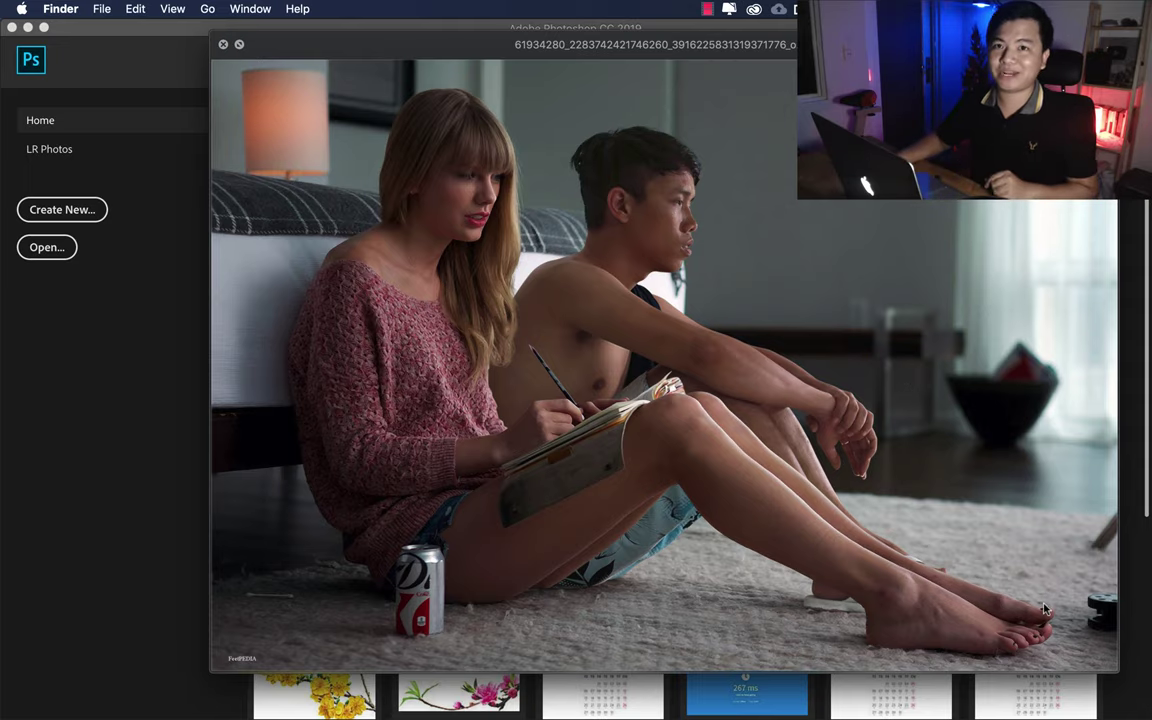
key(space)
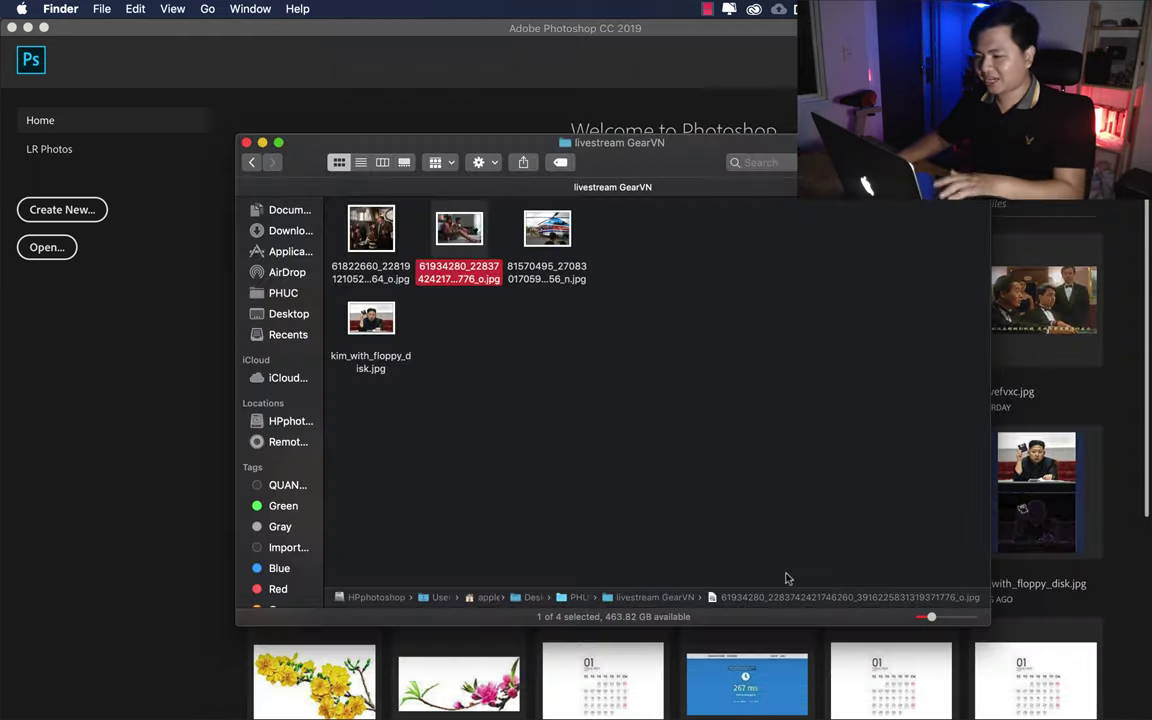
click(372, 320)
key(space)
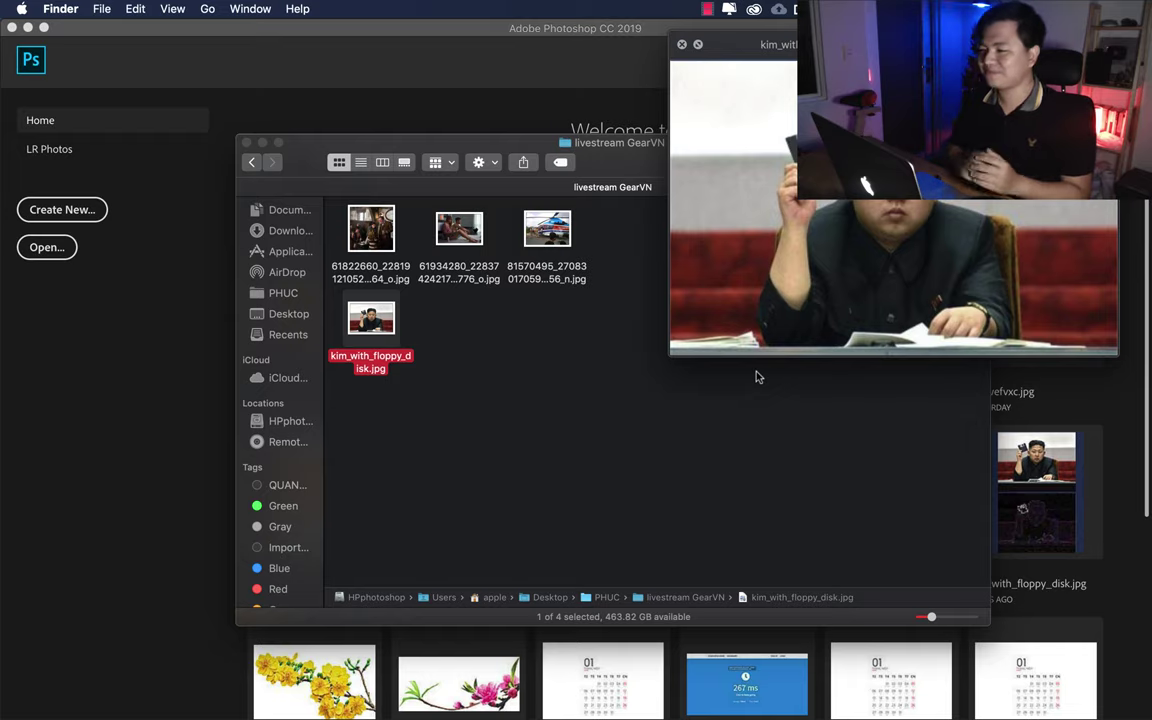
key(space)
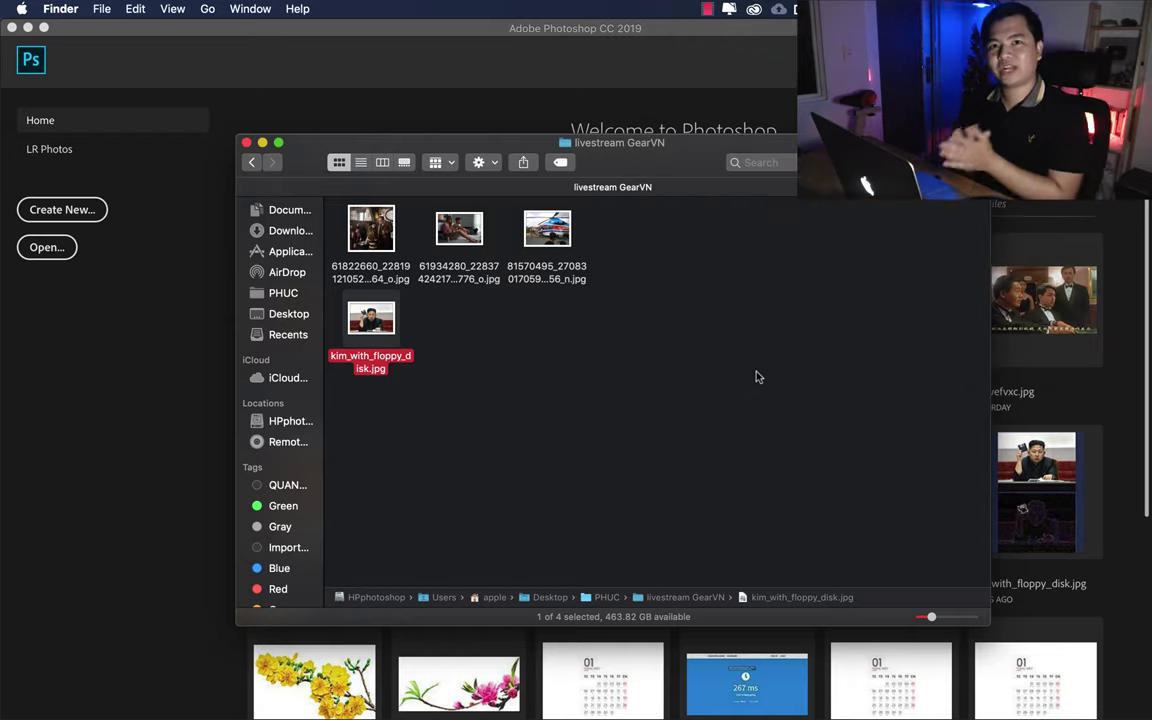
mouse_move(305, 710)
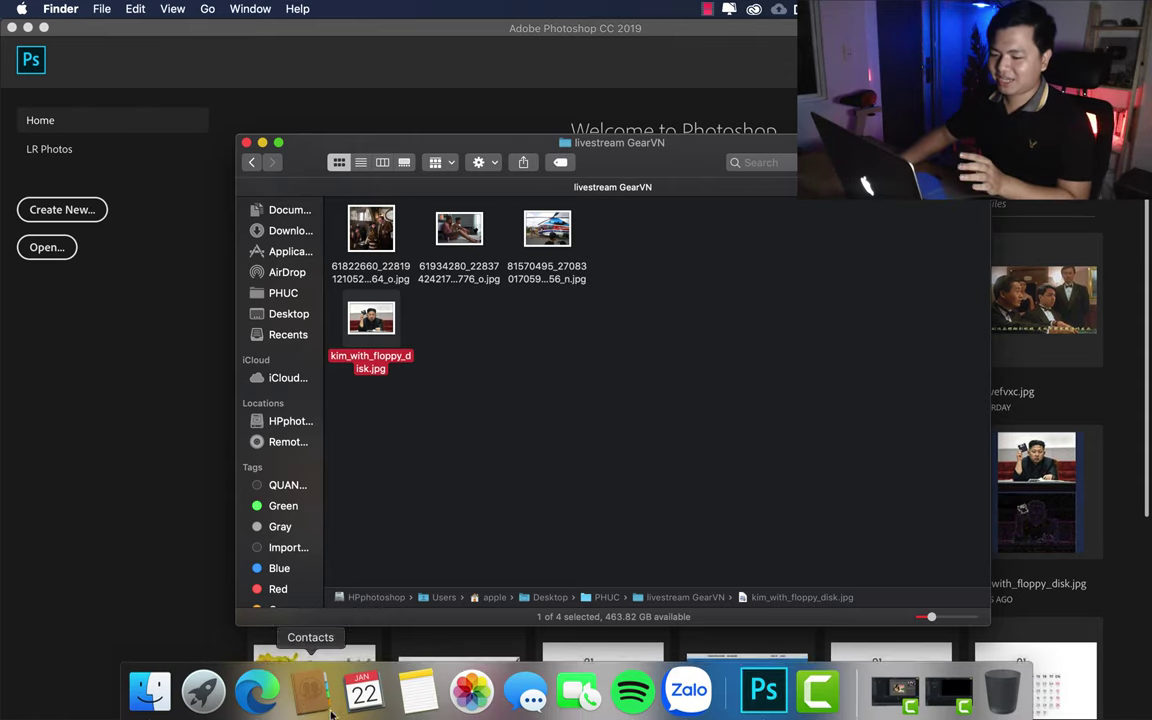
- In Microsoft Edge, go to fotoforensics.com to reach its image analysis upload form
click(262, 690)
key(super+l)
text(f)
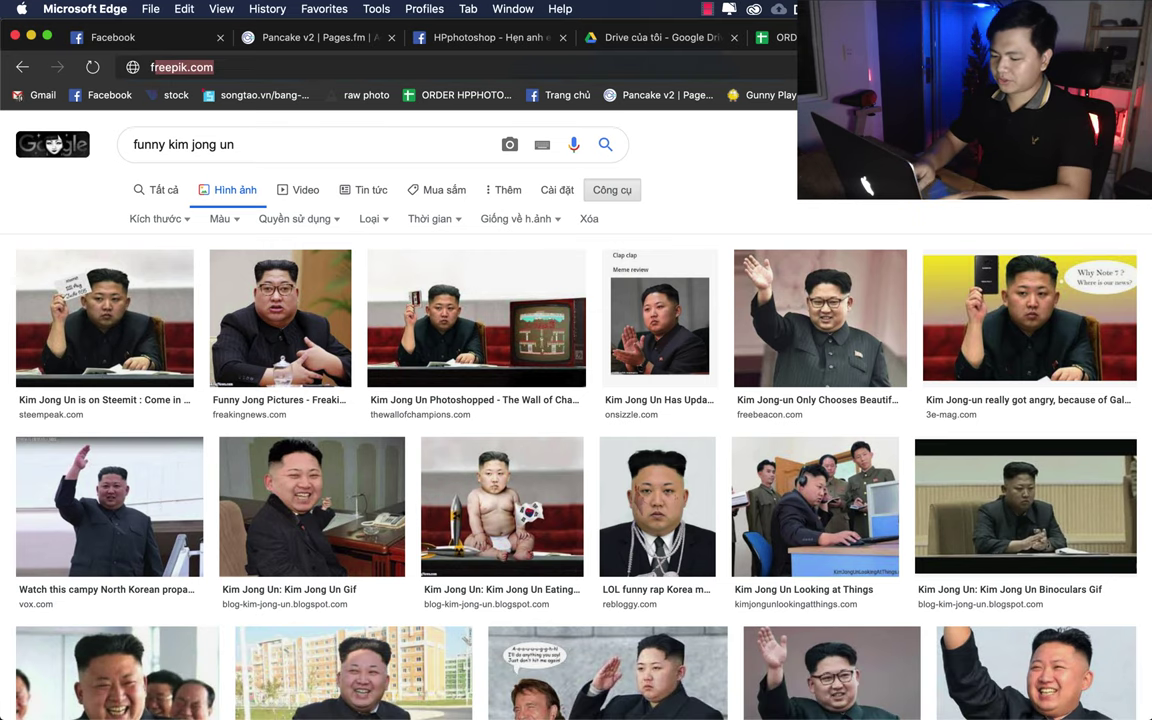
text(otofore)
key(Return)
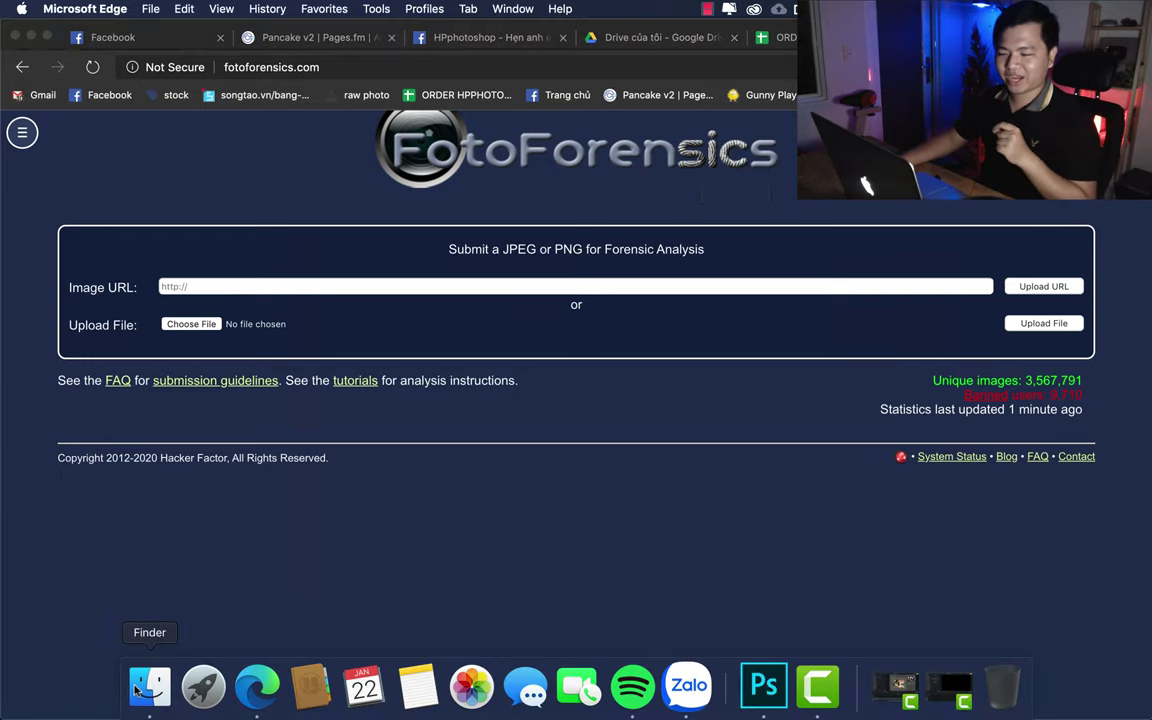
- Attach kim_with_floppy_disk.jpg from Finder to the FotoForensics form and upload it
click(147, 689)
drag(535, 160, 755, 145)
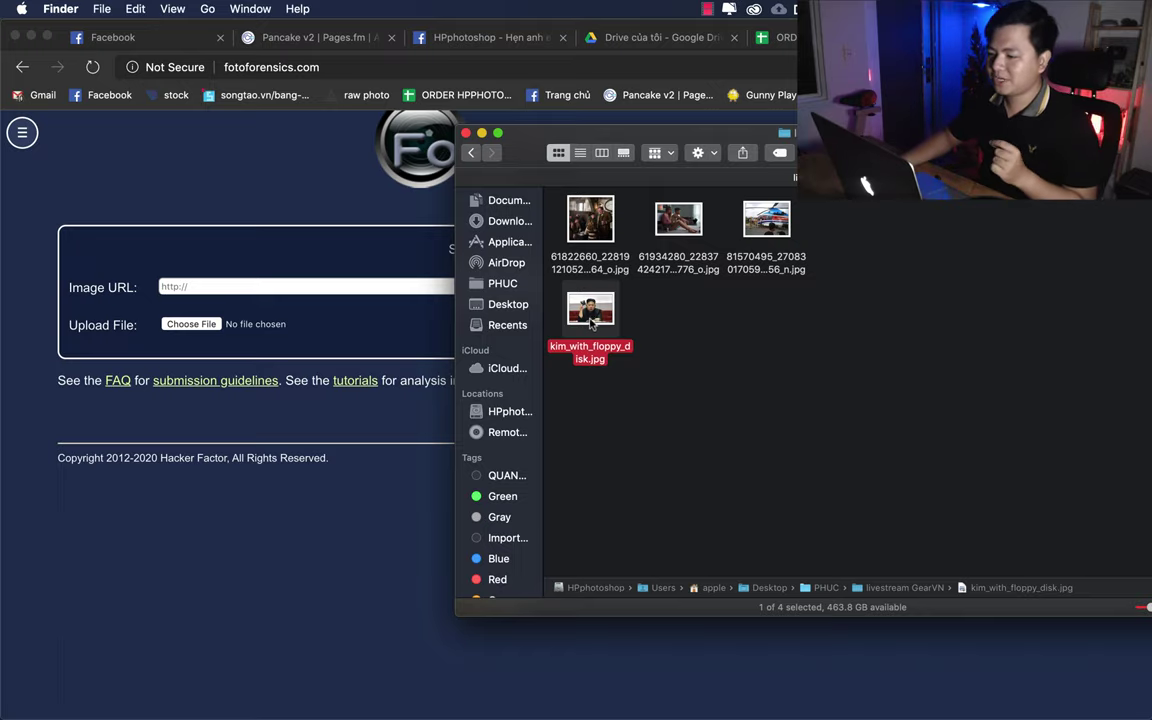
drag(593, 318, 170, 328)
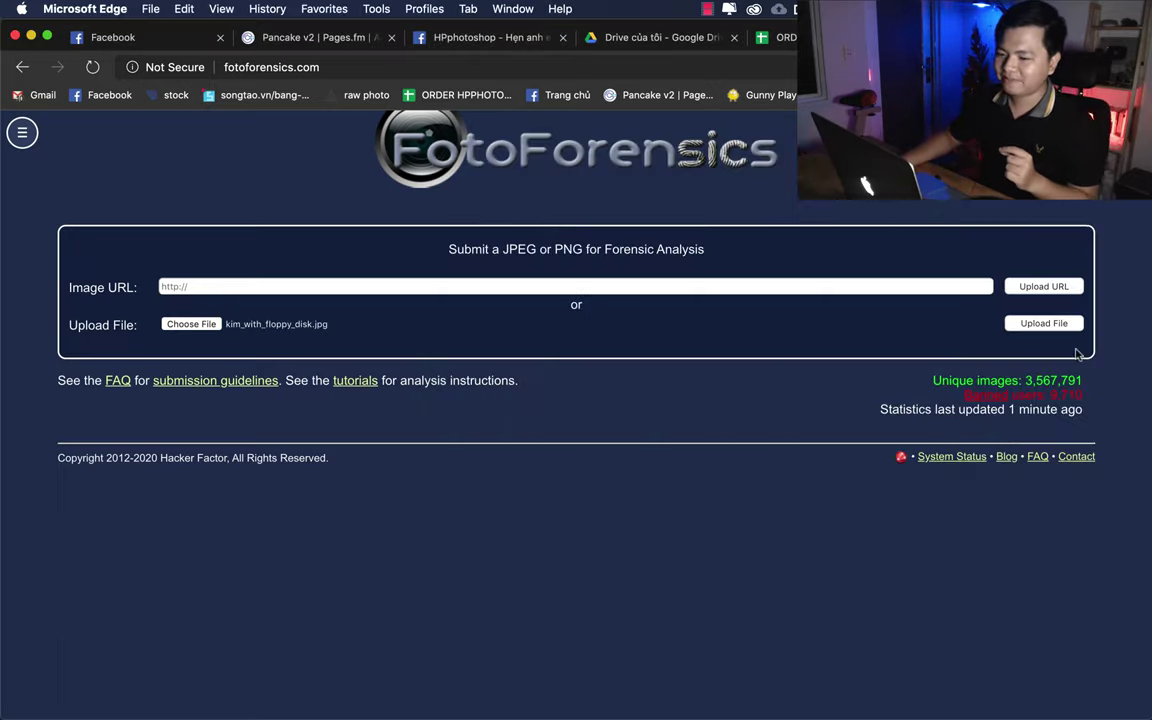
click(1044, 323)
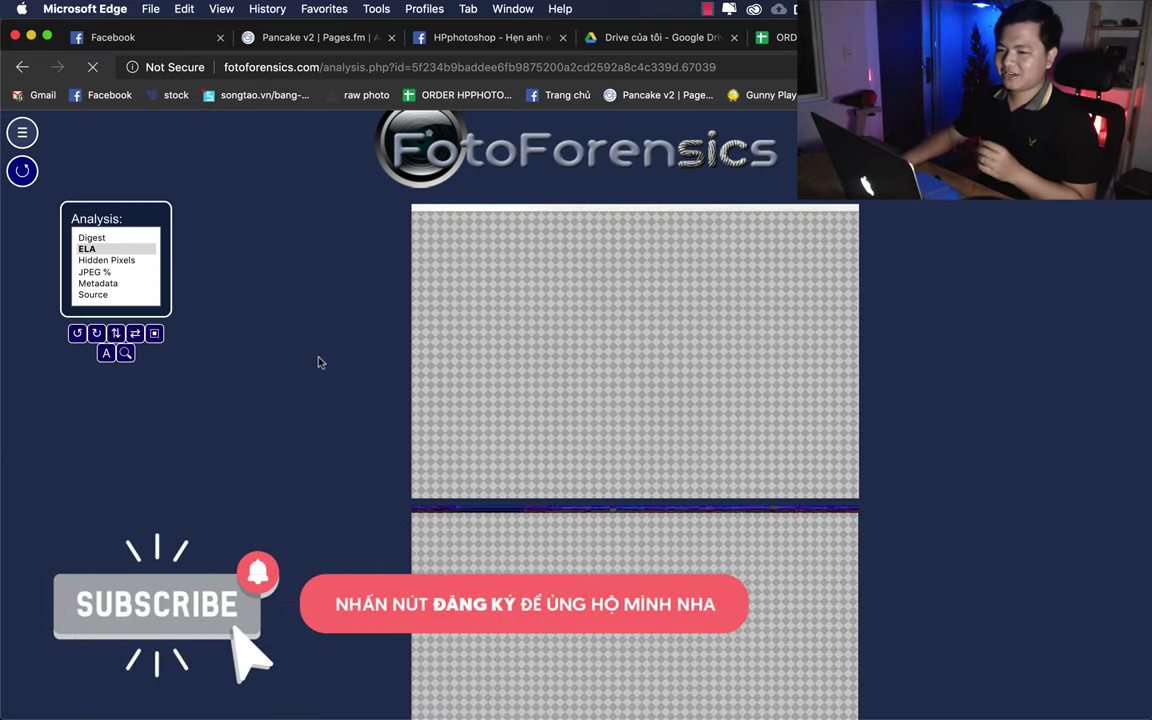
- Scroll down to examine the Error Level Analysis image beneath the original photo
scroll(334, 372, down, 1)
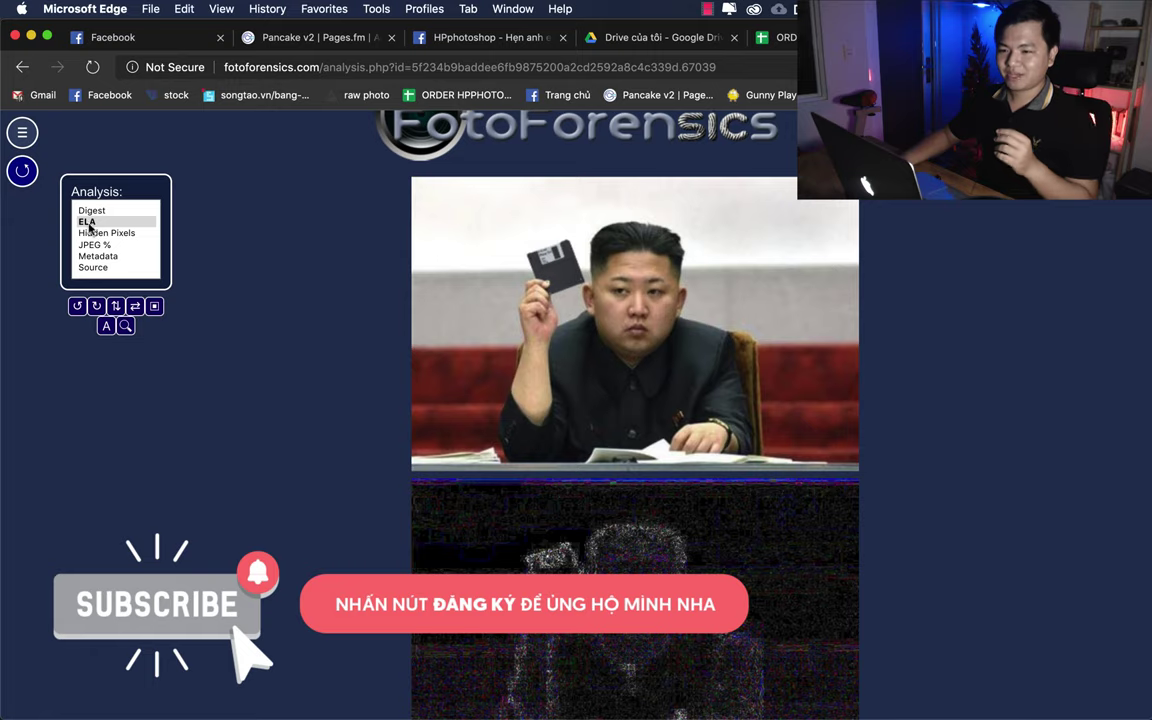
mouse_move(111, 228)
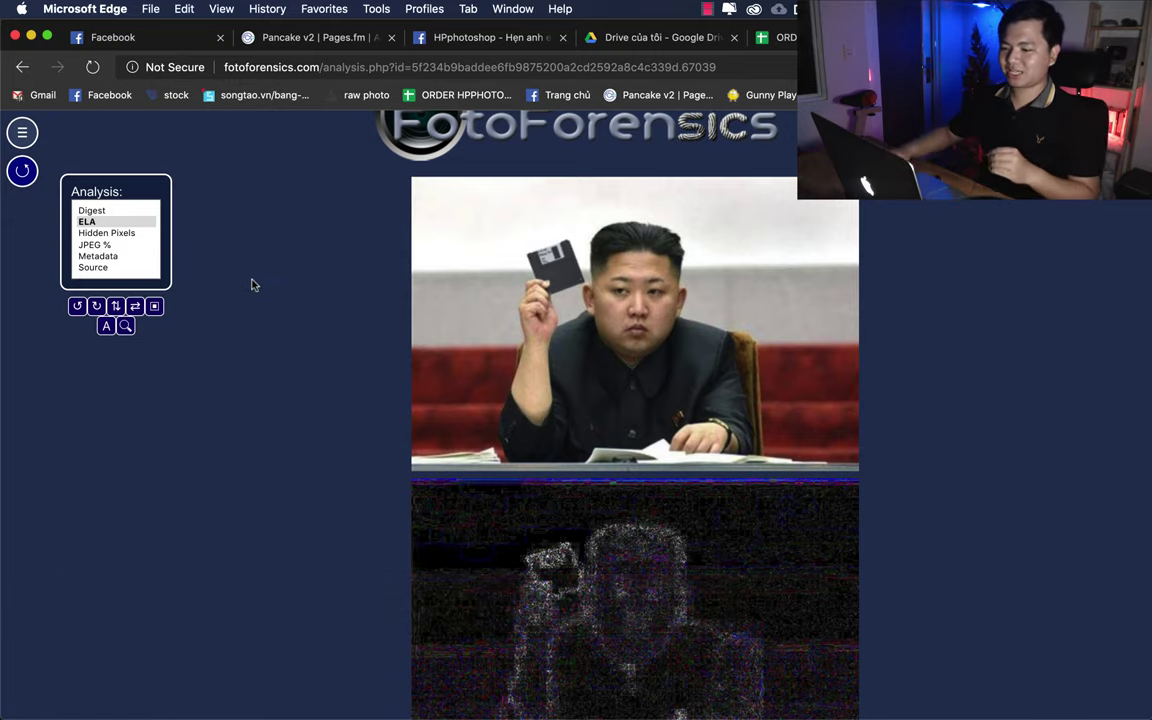
scroll(253, 285, down, 1)
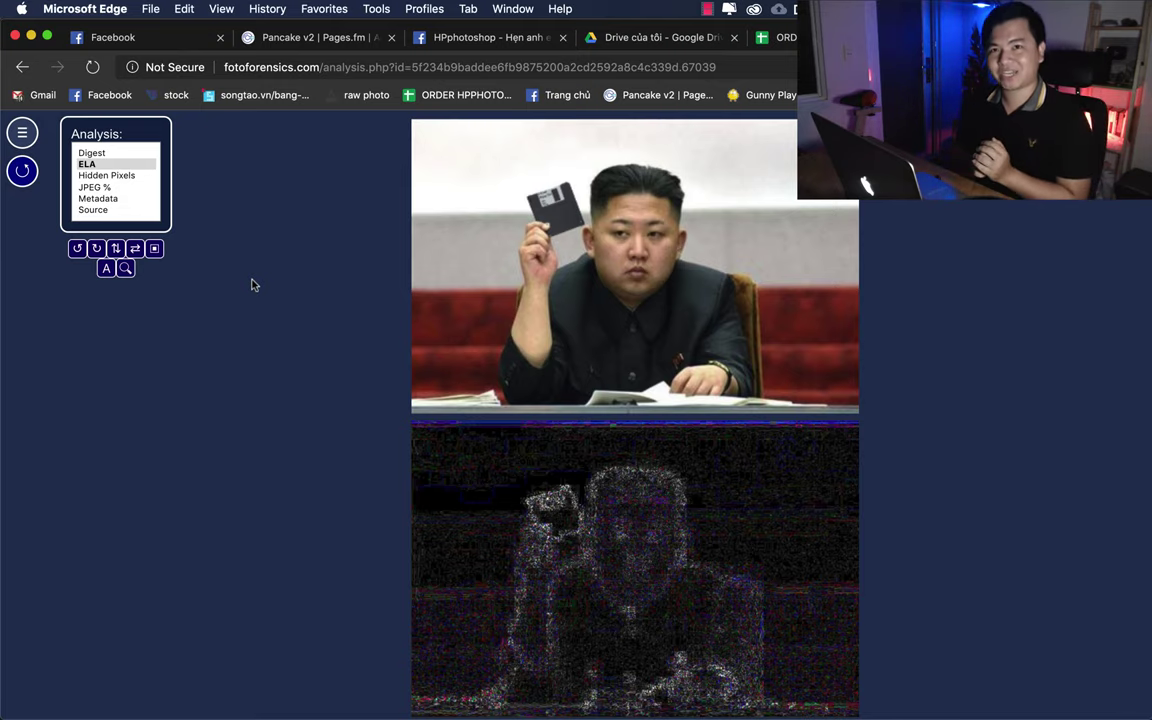
scroll(656, 413, down, 1)
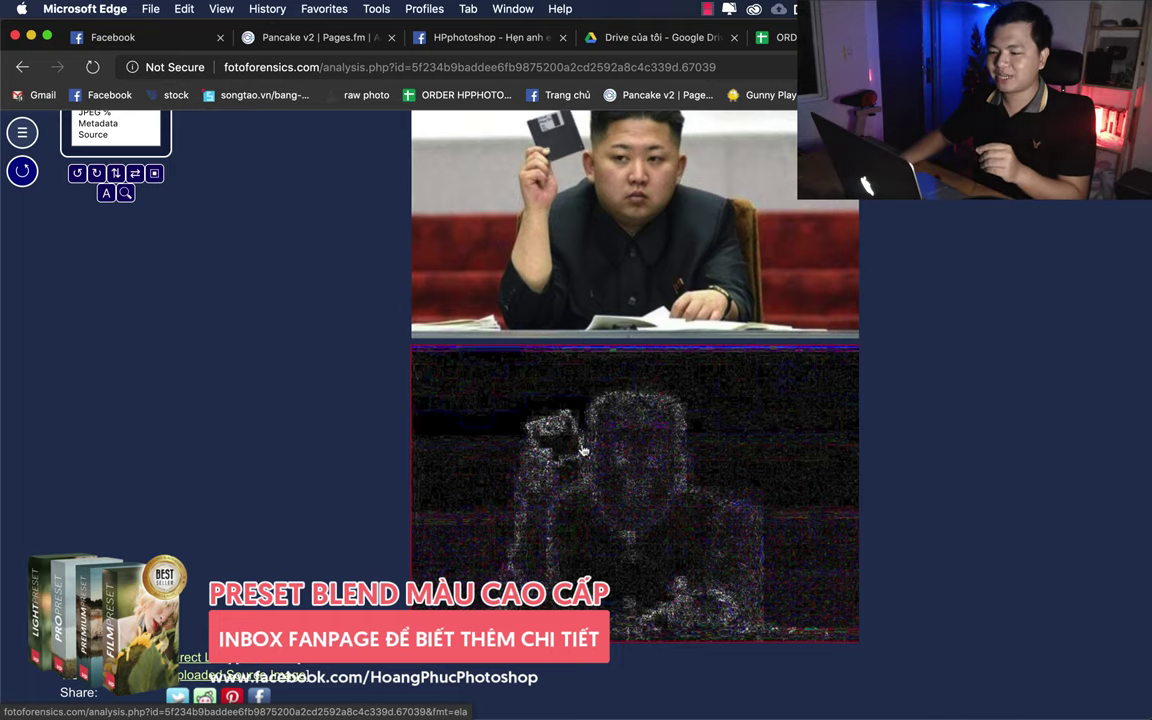
scroll(705, 455, up, 1)
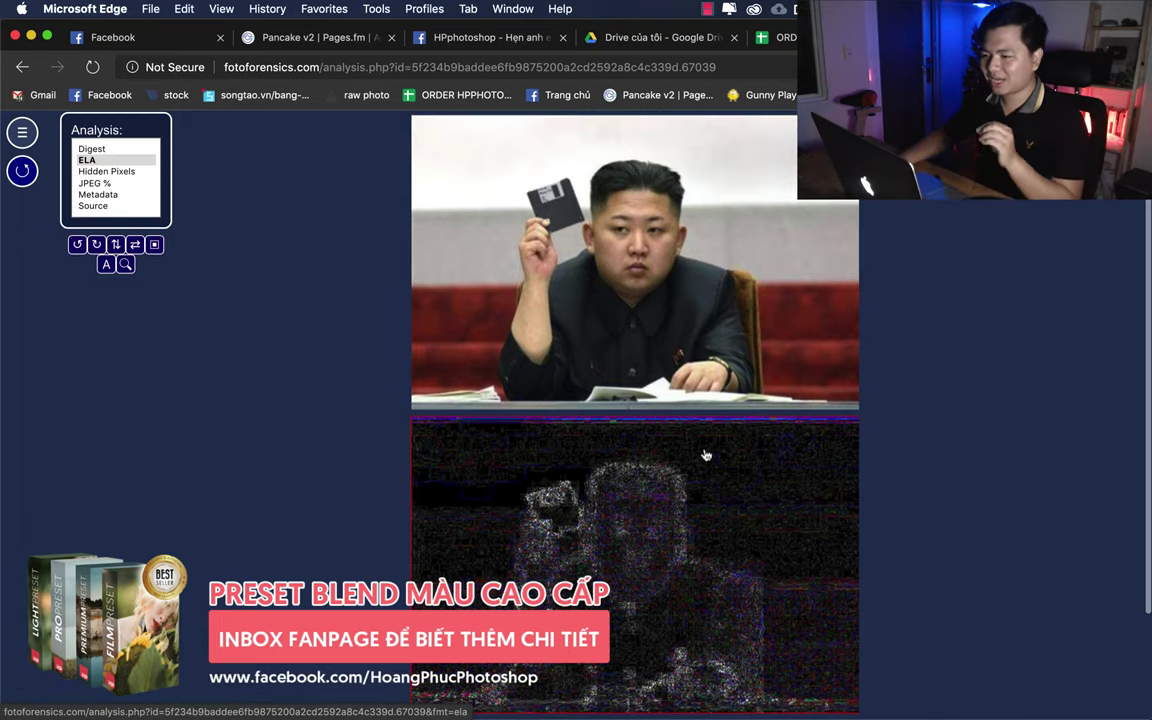
scroll(705, 455, down, 1)
scroll(620, 471, up, 2)
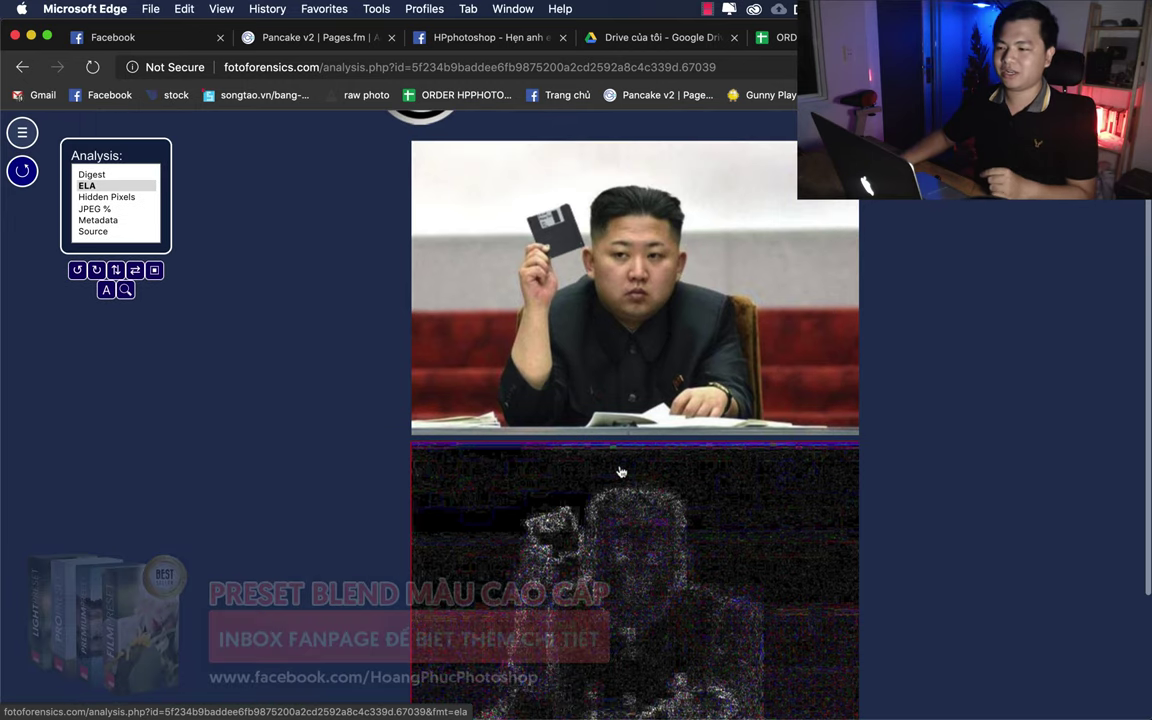
scroll(620, 471, down, 1)
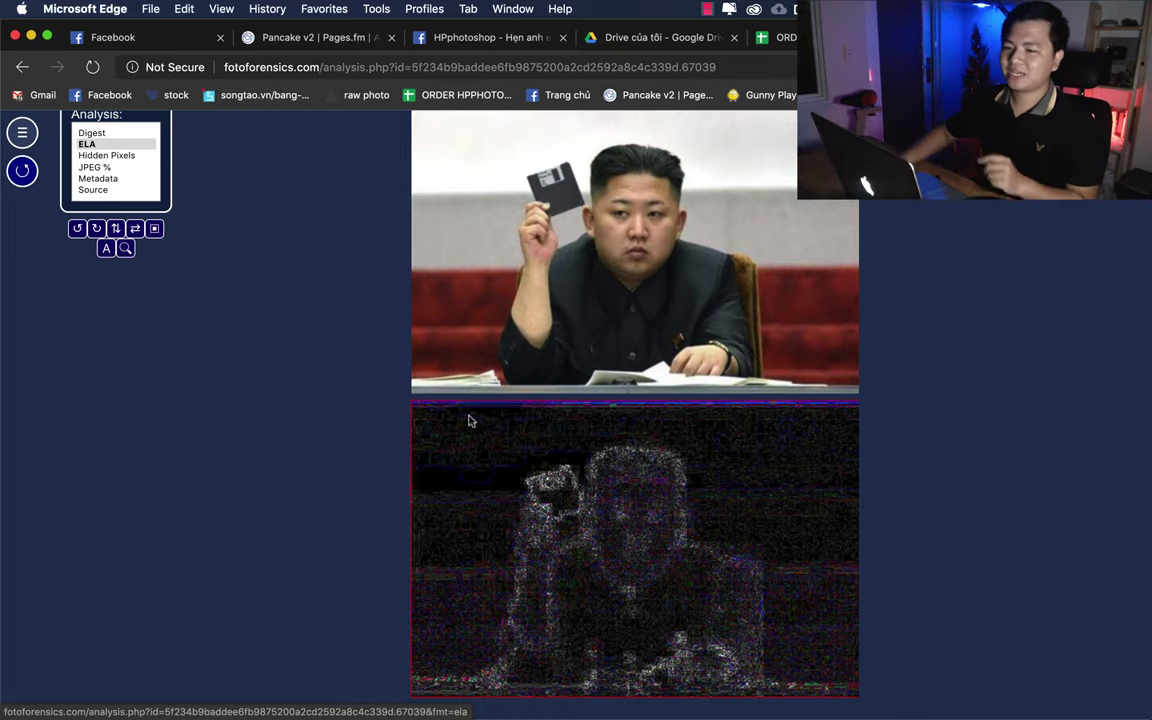
- View the JPEG % analysis, which estimates the photo was saved at 93% quality
click(97, 167)
scroll(343, 397, down, 3)
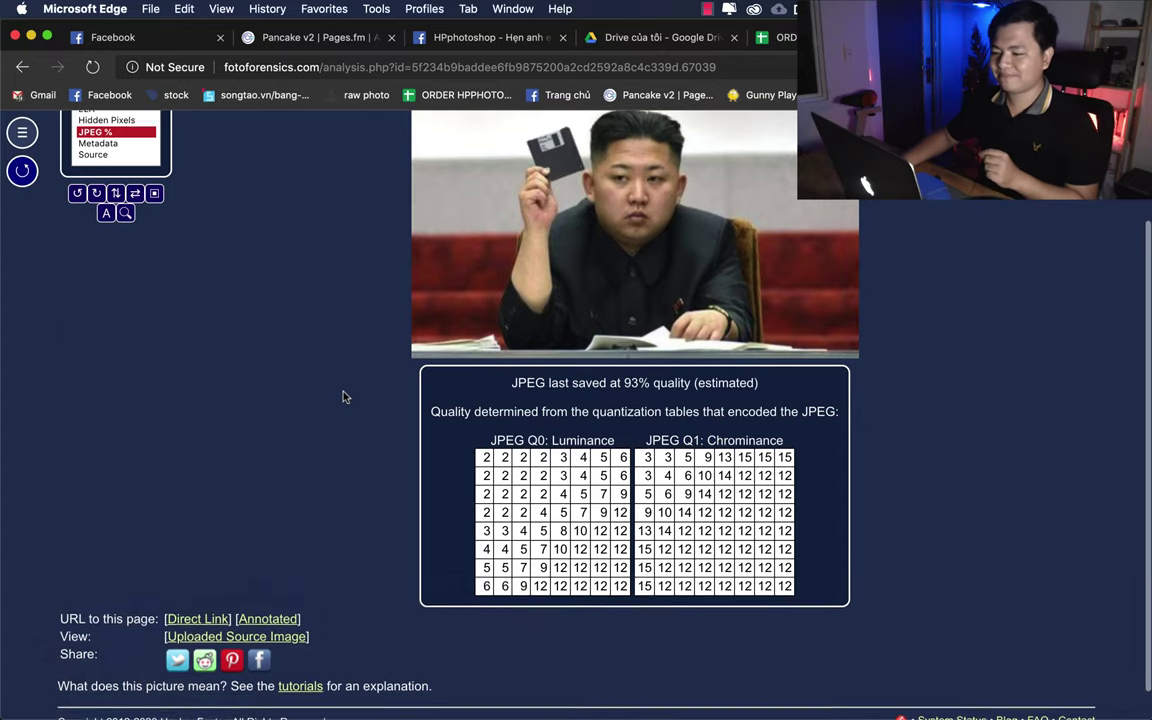
scroll(343, 397, up, 1)
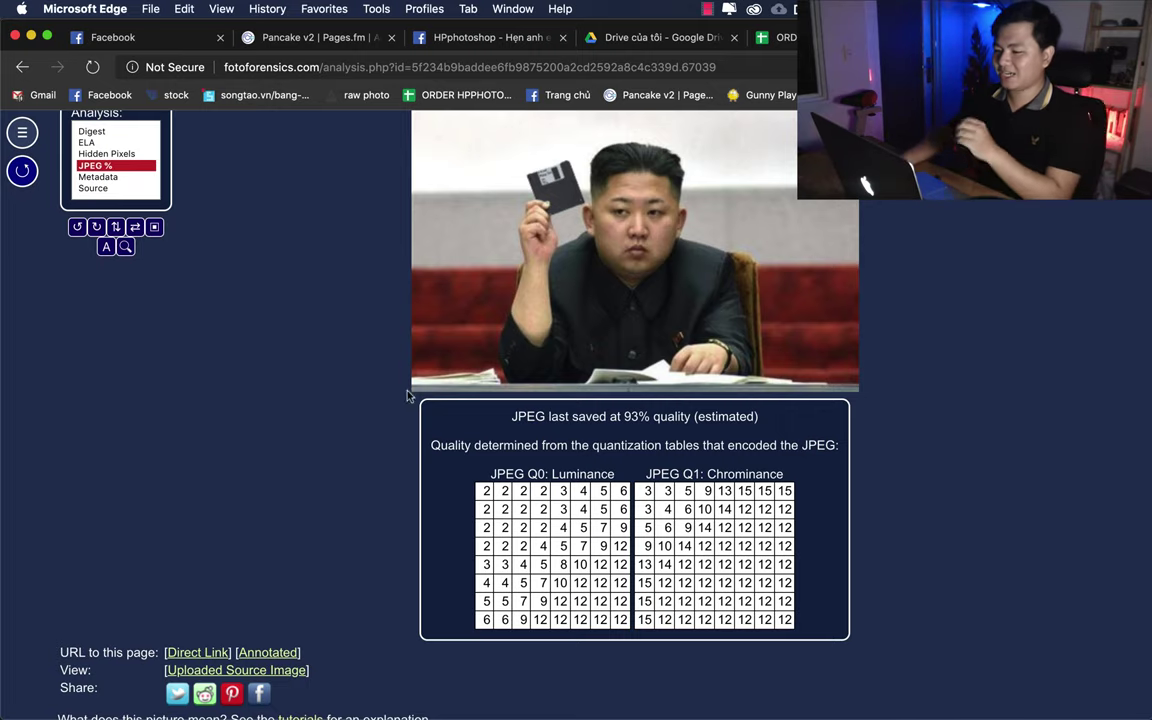
scroll(290, 399, up, 2)
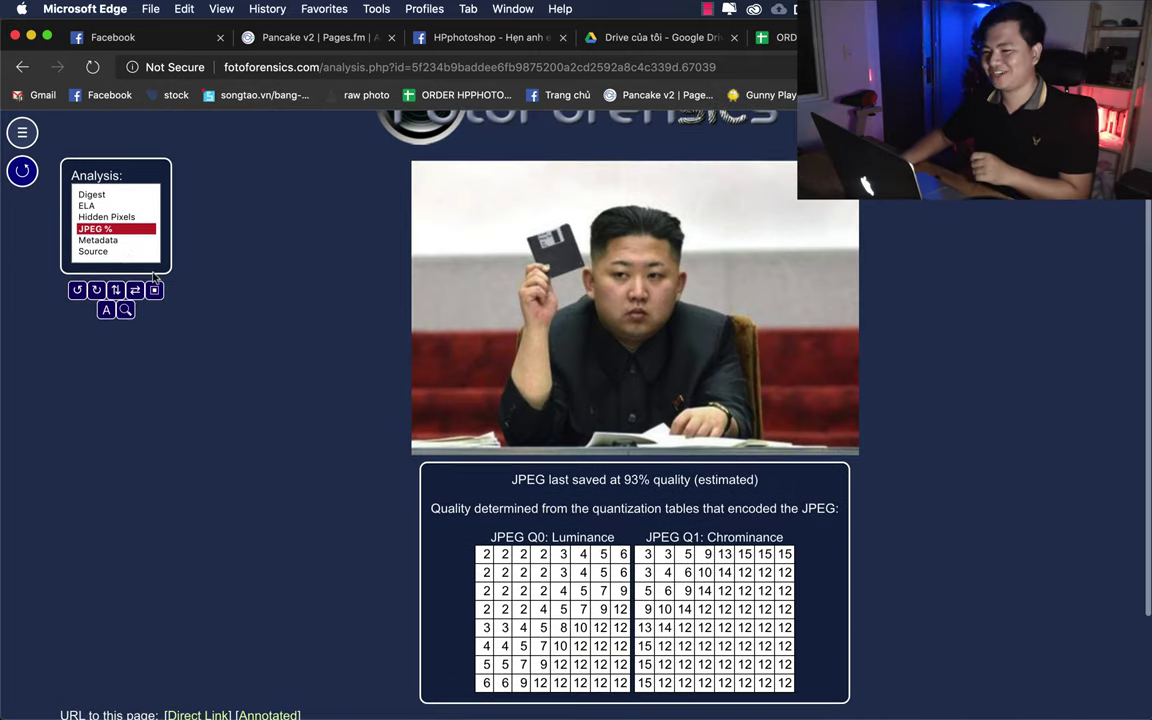
- Return to the photo's ELA result and open the FotoForensics site menu
key(Up)
key(Up)
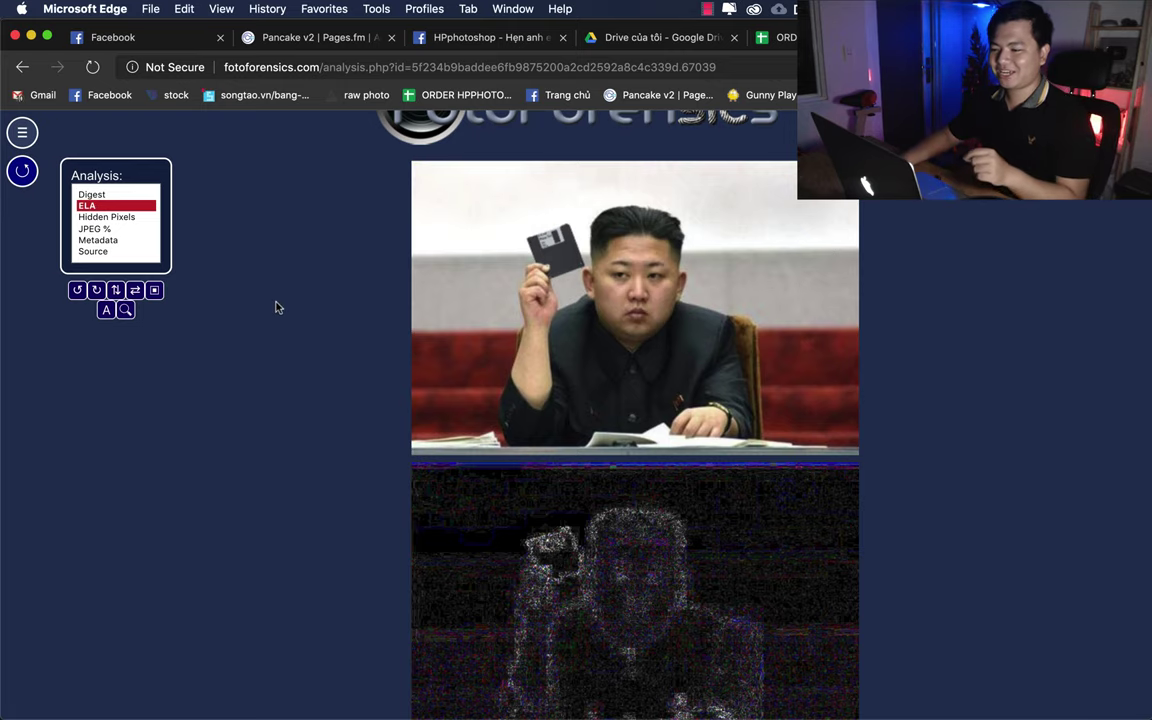
scroll(280, 312, down, 2)
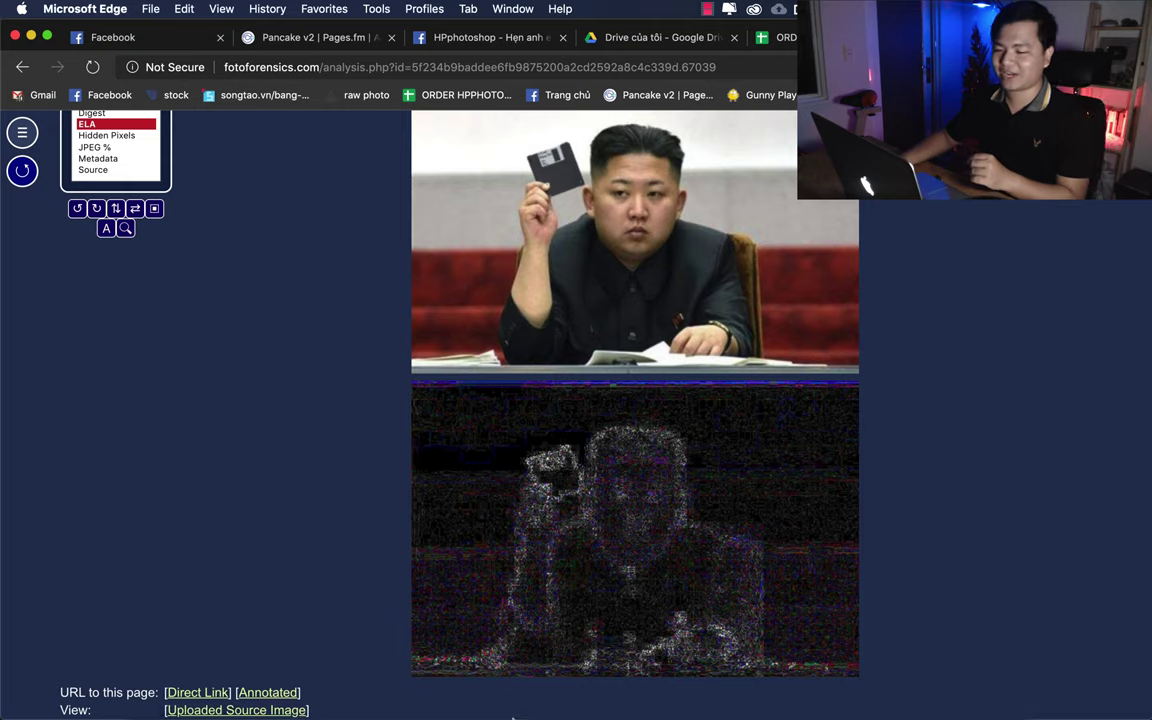
scroll(265, 303, up, 3)
click(22, 132)
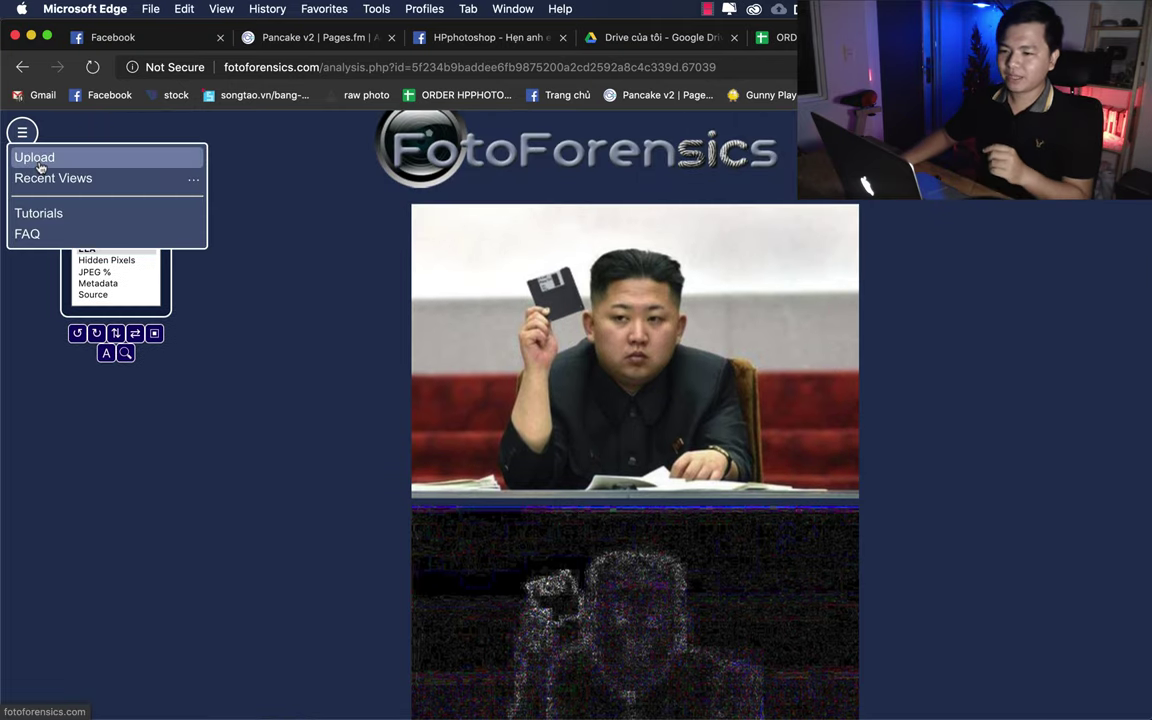
- Upload the helicopter photo from the livestream GearVN folder to FotoForensics for analysis
click(35, 158)
click(150, 688)
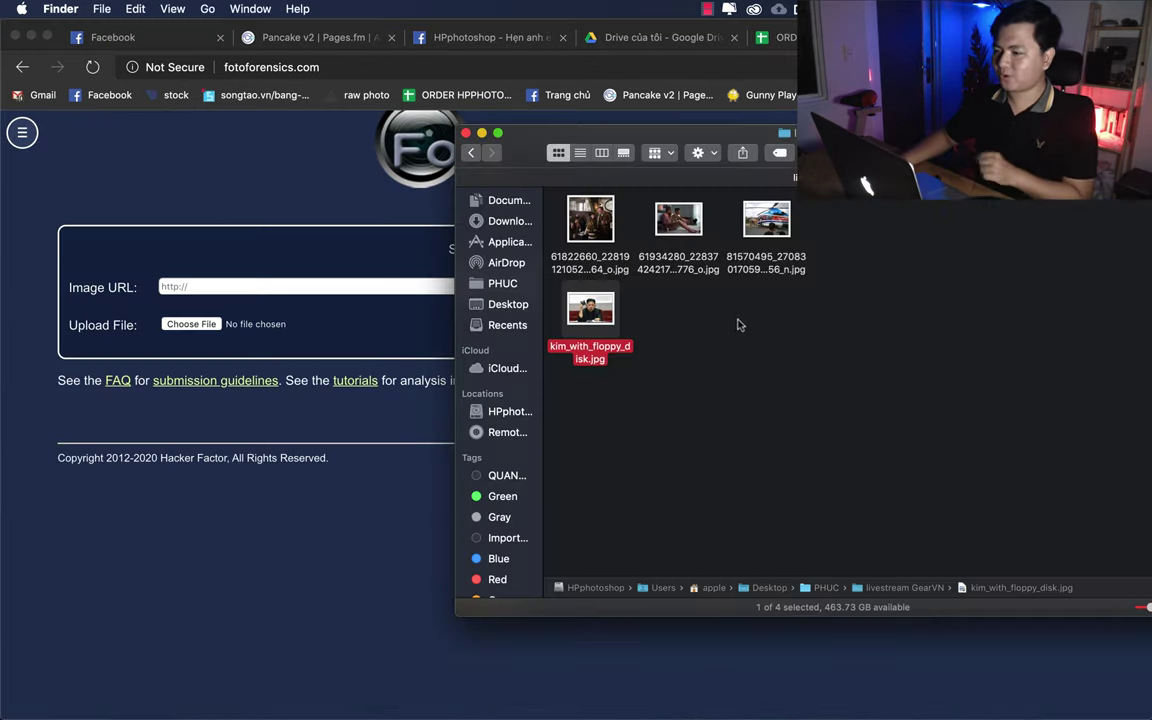
click(766, 219)
key(space)
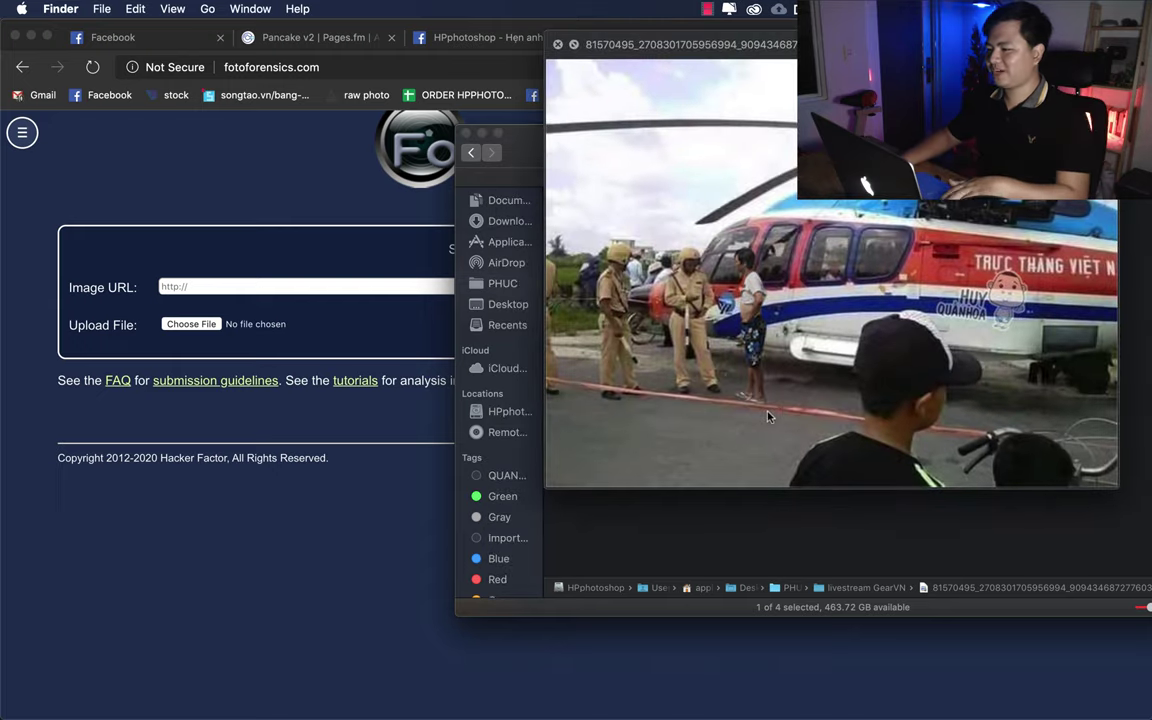
key(space)
mouse_move(766, 219)
mouse_down()
mouse_move(245, 312)
mouse_move(247, 322)
mouse_up()
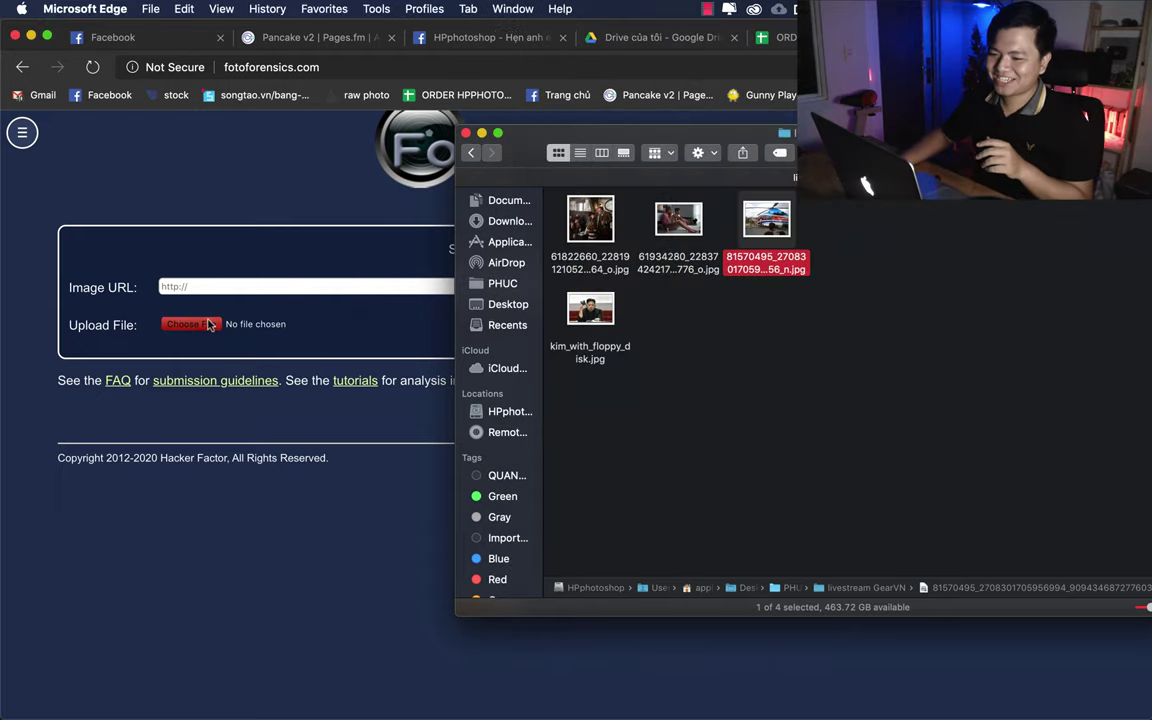
click(1043, 323)
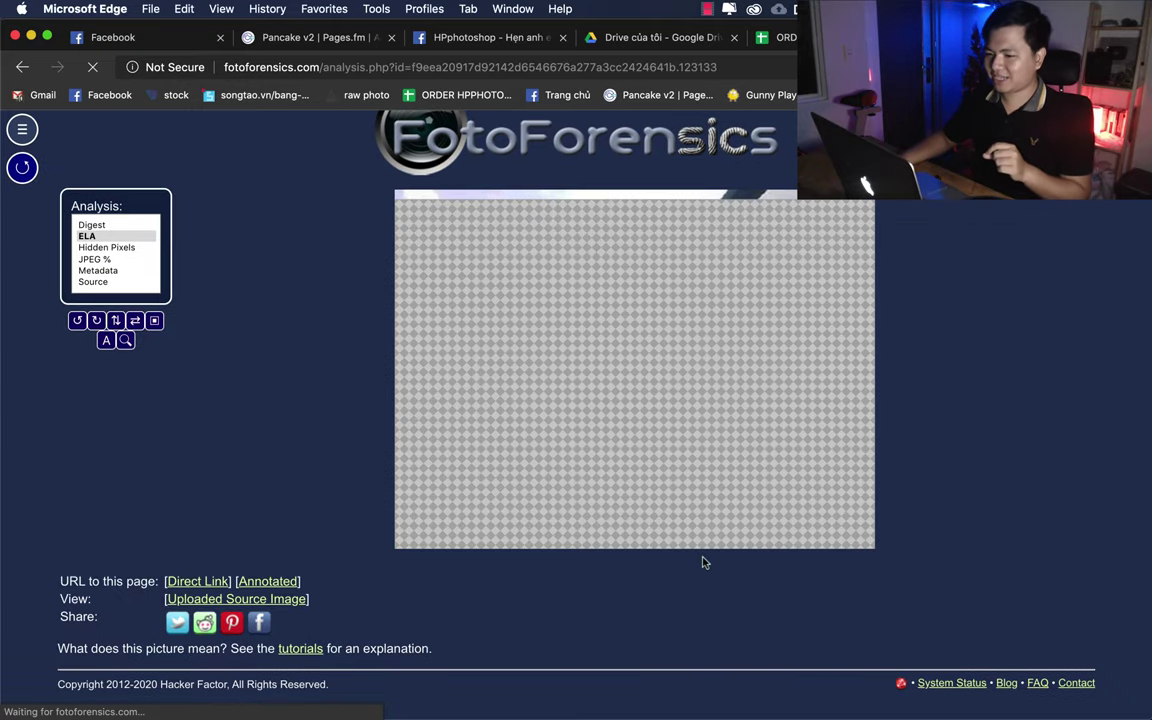
- Scroll through the helicopter ELA map, where the standing person and an object glow brightly
scroll(953, 454, down, 3)
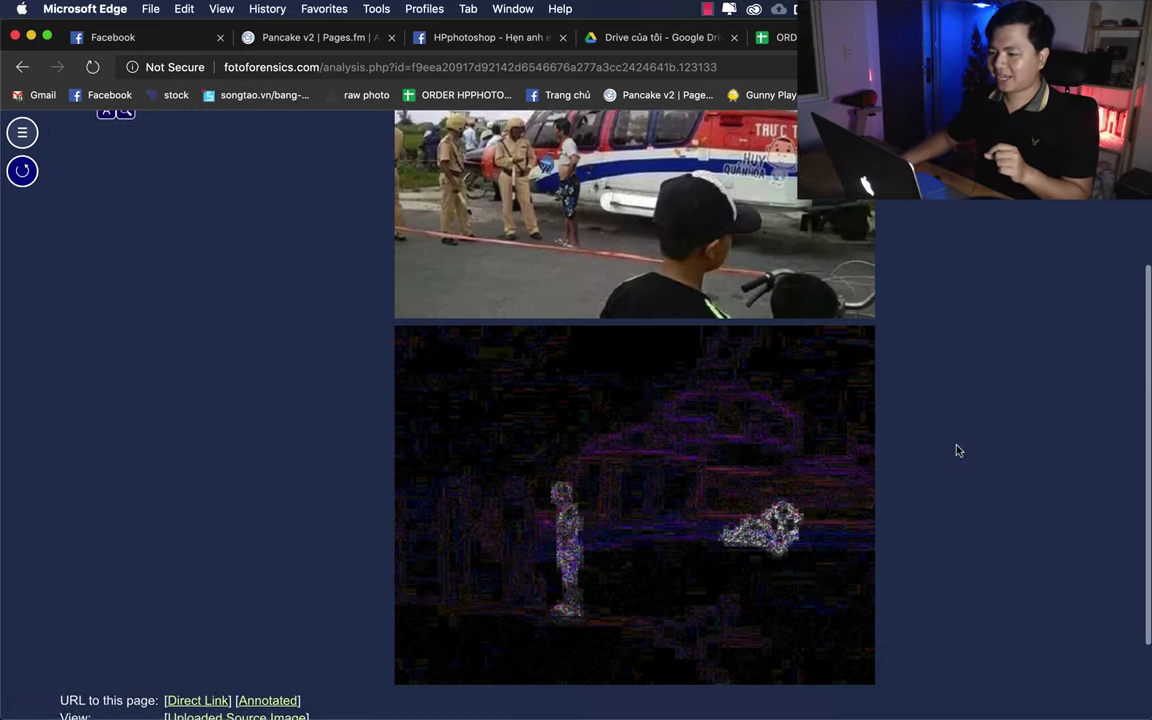
scroll(955, 450, up, 1)
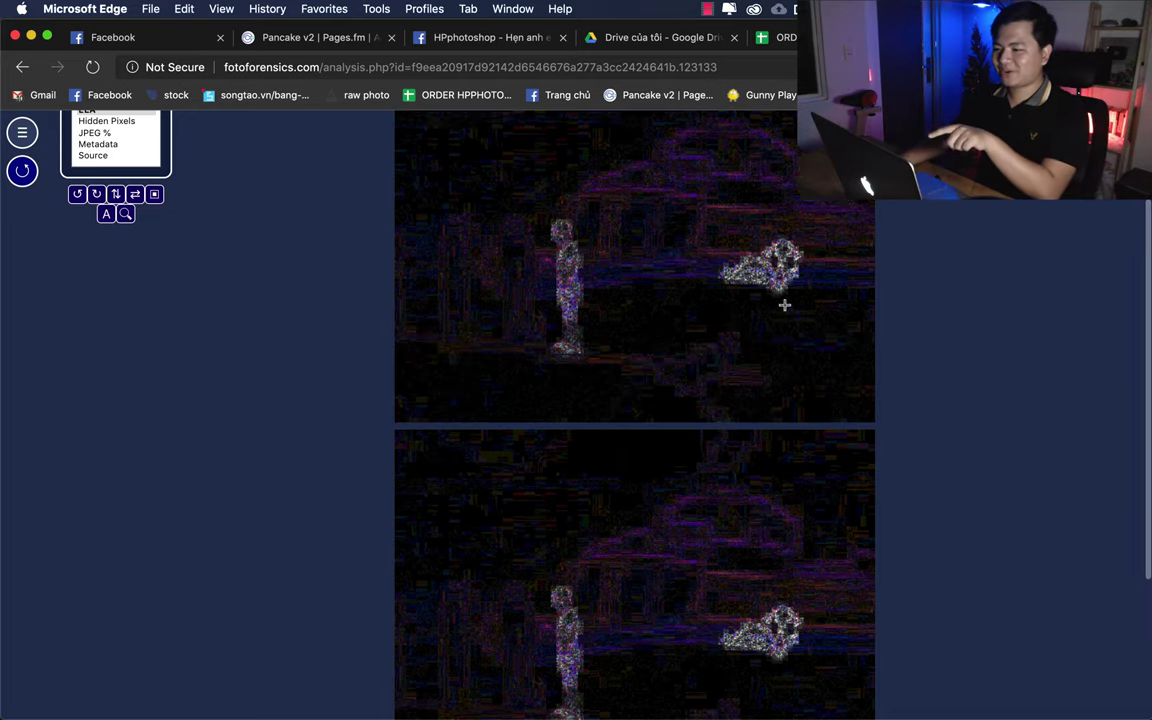
scroll(938, 296, up, 2)
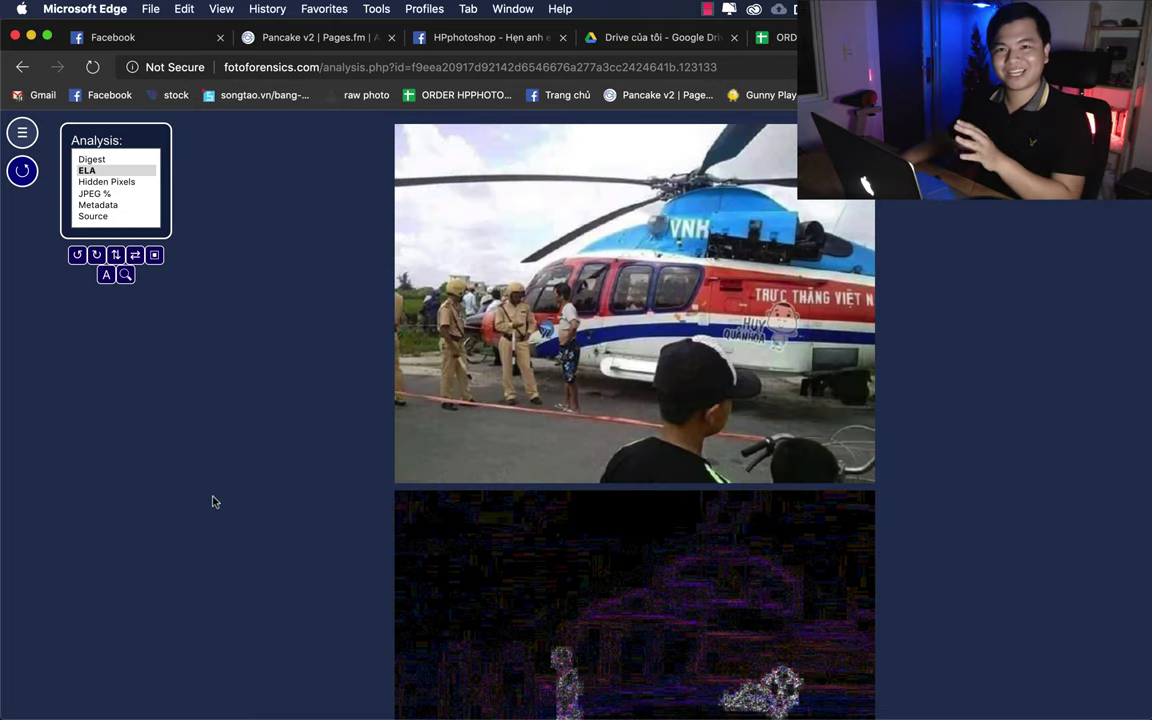
scroll(212, 501, up, 2)
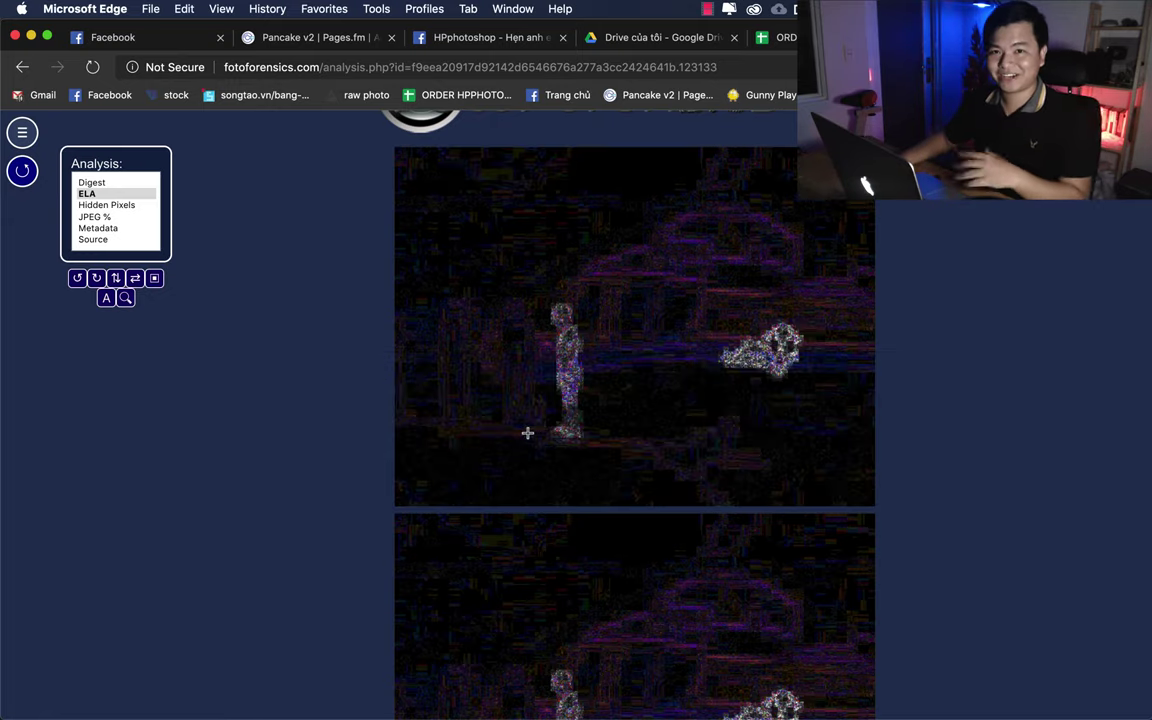
click(22, 132)
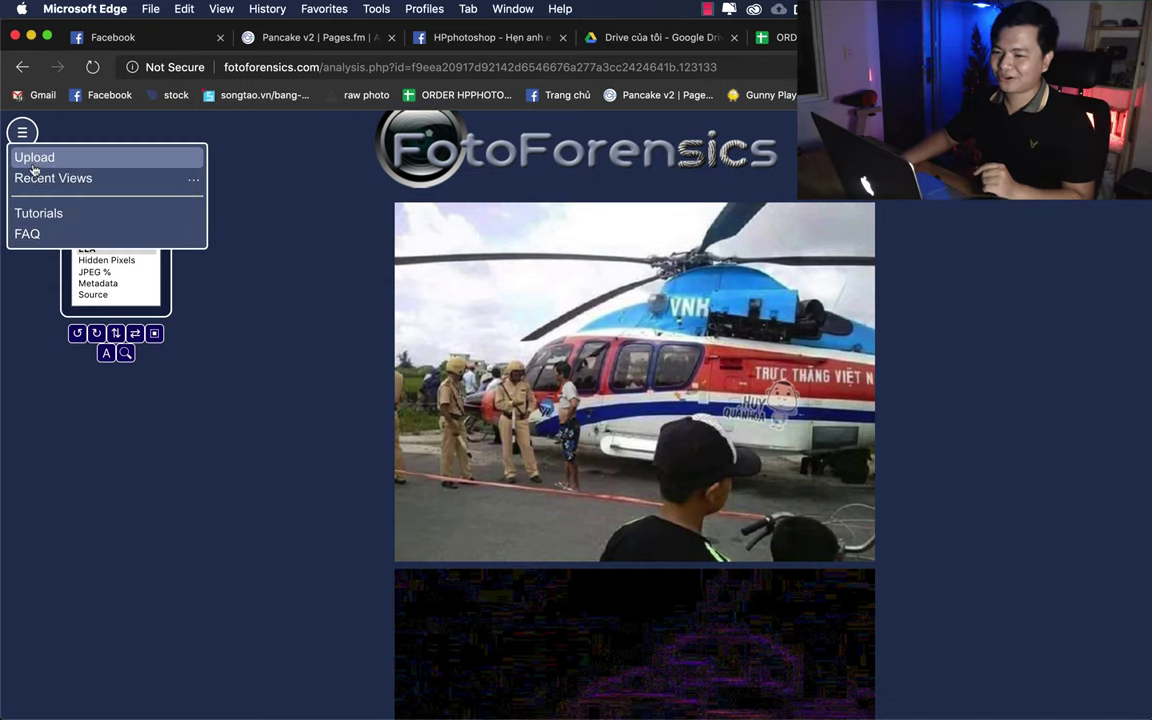
- Upload the photo of two people sitting on a rug to FotoForensics
click(36, 160)
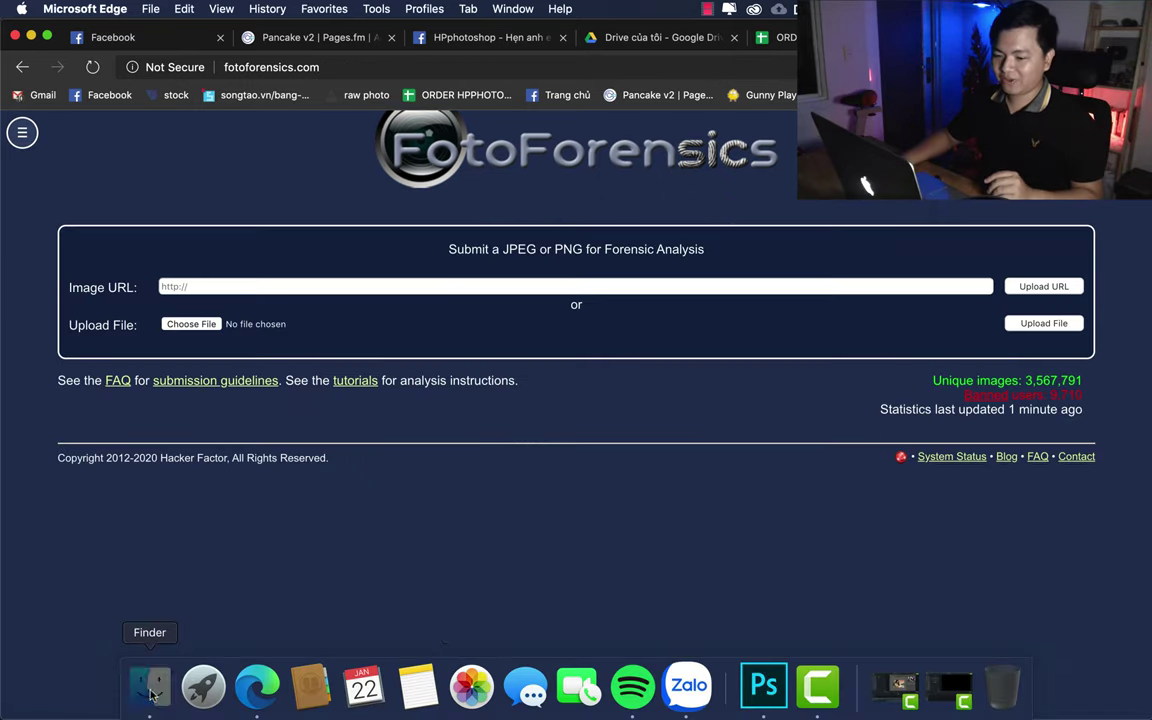
click(150, 690)
drag(666, 233, 190, 318)
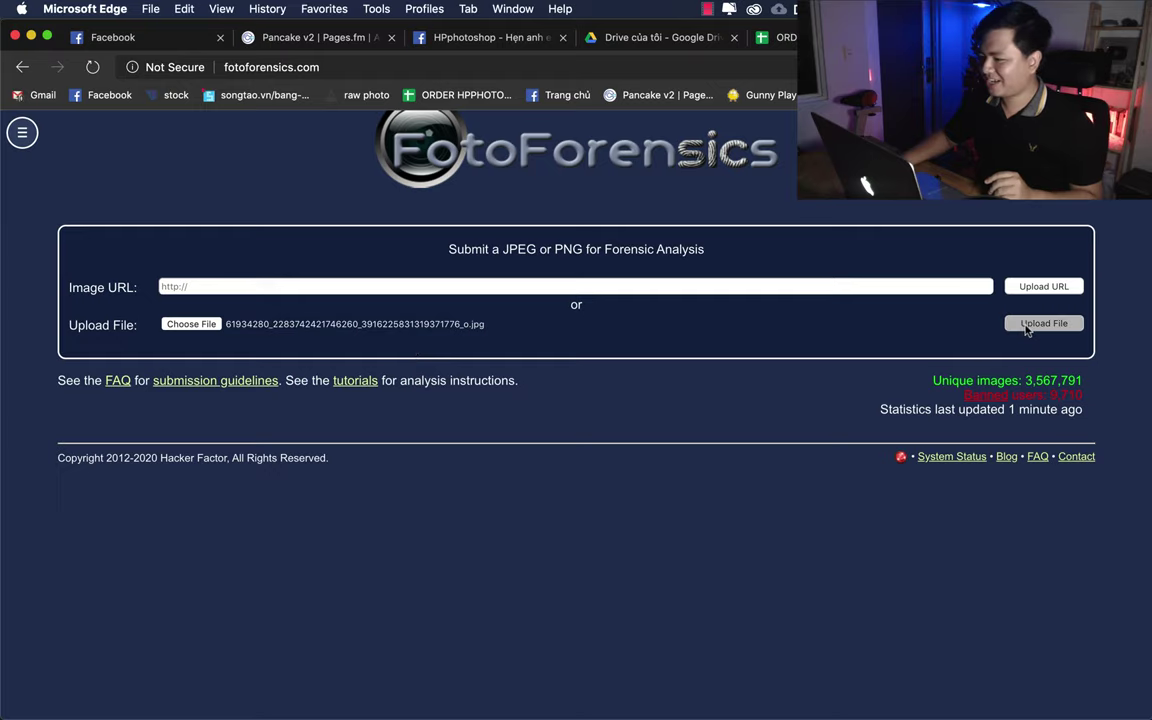
click(1027, 327)
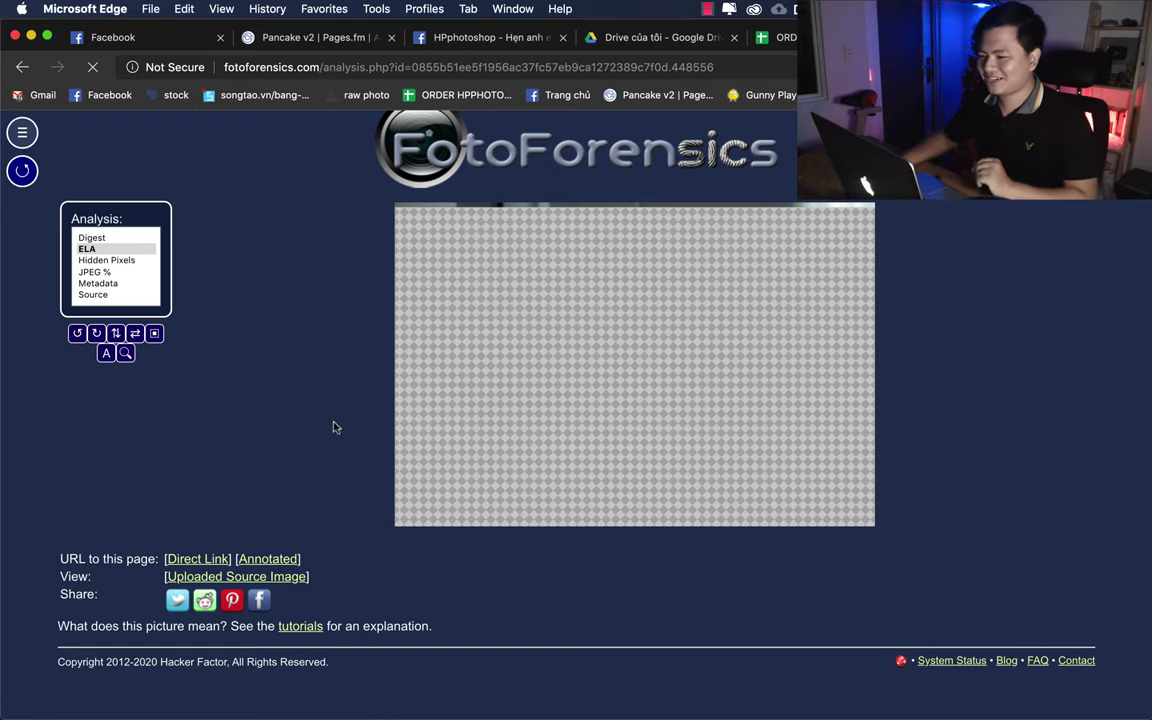
- Scroll through the rug photo's Error Level Analysis beneath the original image
scroll(255, 386, down, 3)
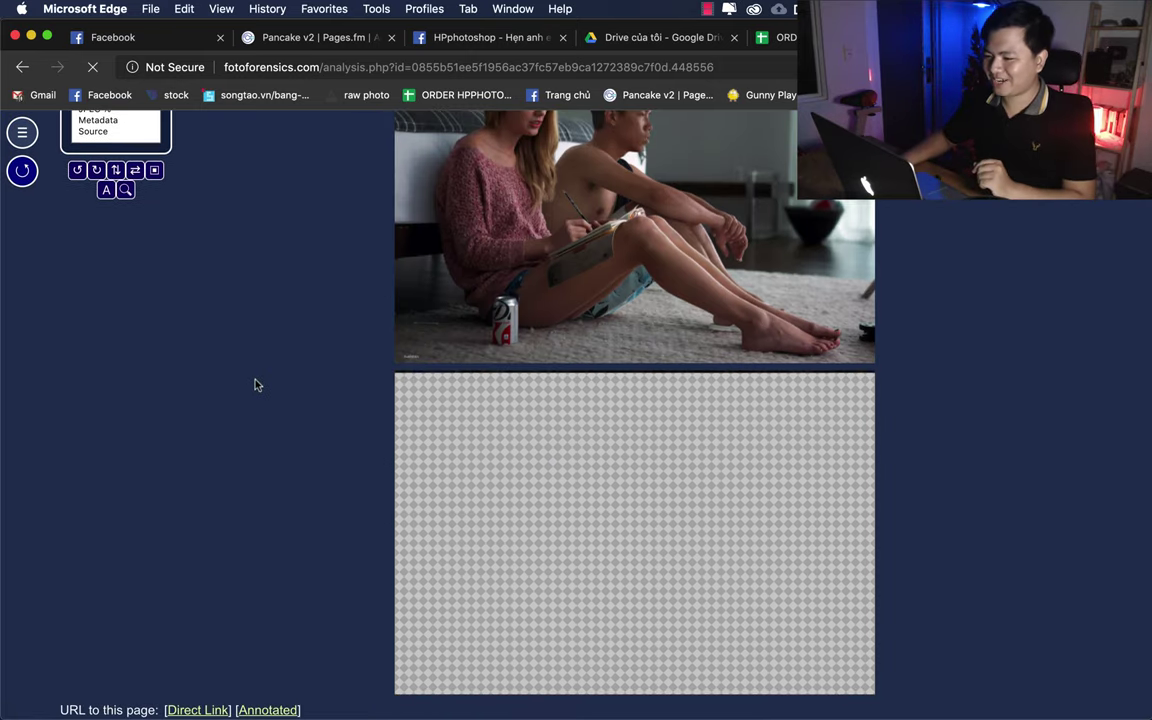
scroll(255, 381, up, 1)
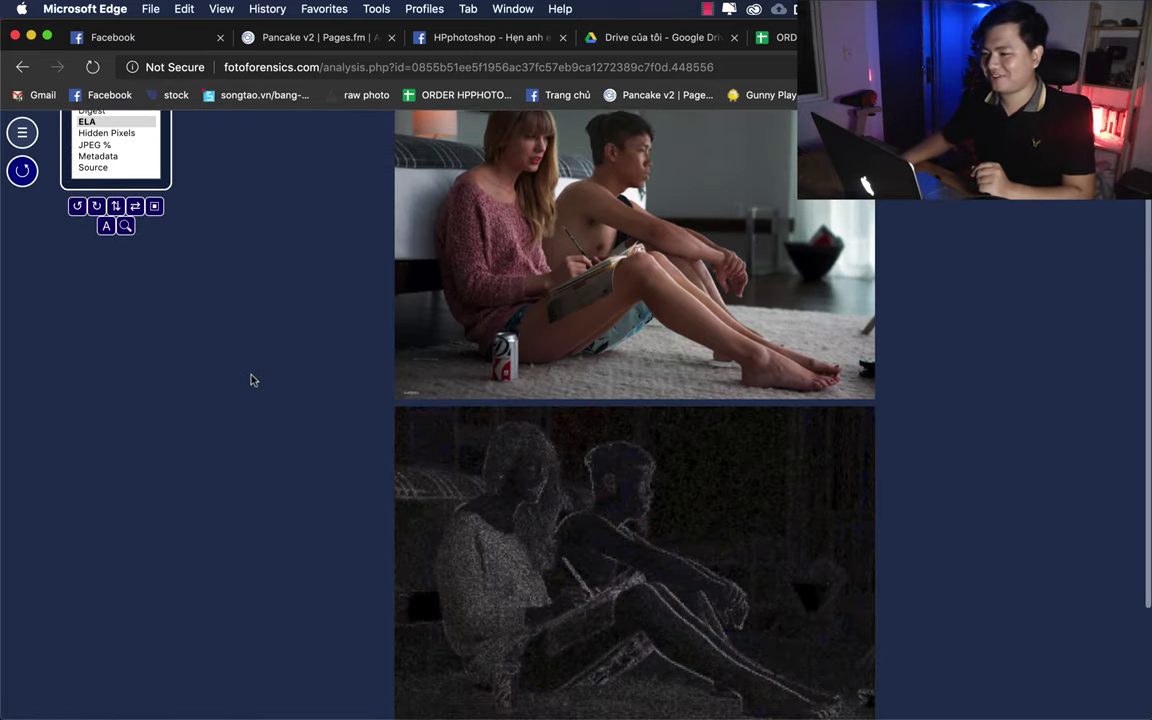
scroll(253, 380, up, 1)
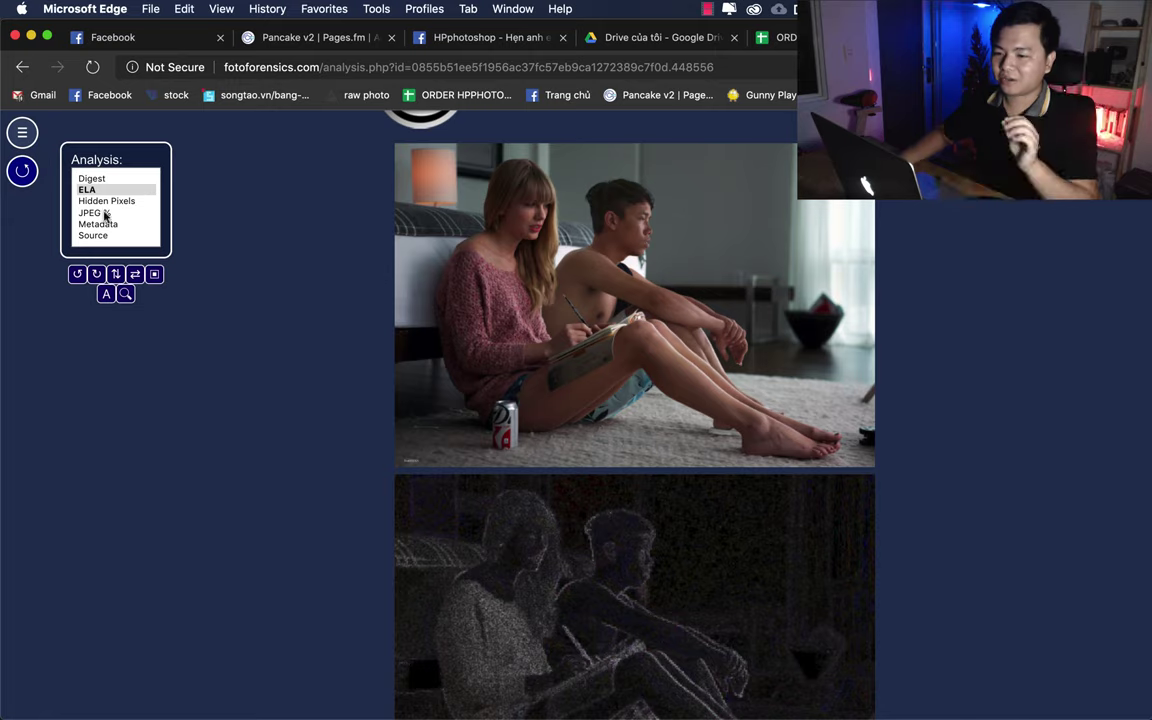
scroll(287, 303, up, 2)
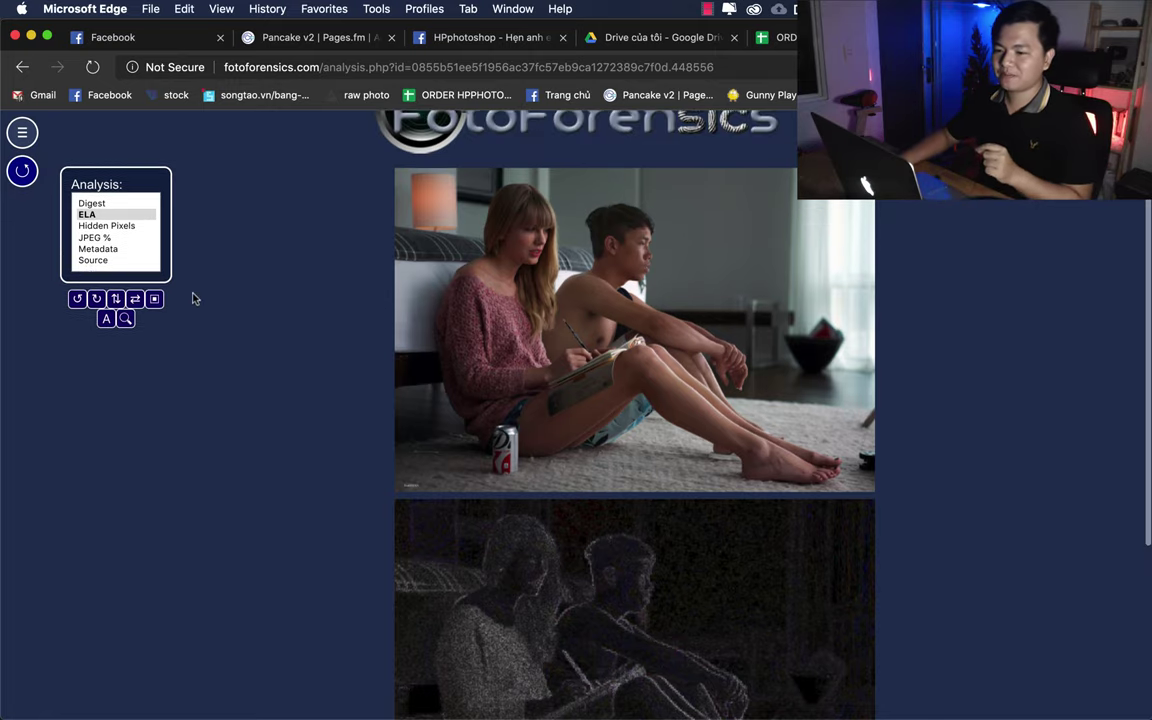
- Display the rug photo's metadata and review the File, JFIF, IPTC and ICC_Profile tables
click(99, 283)
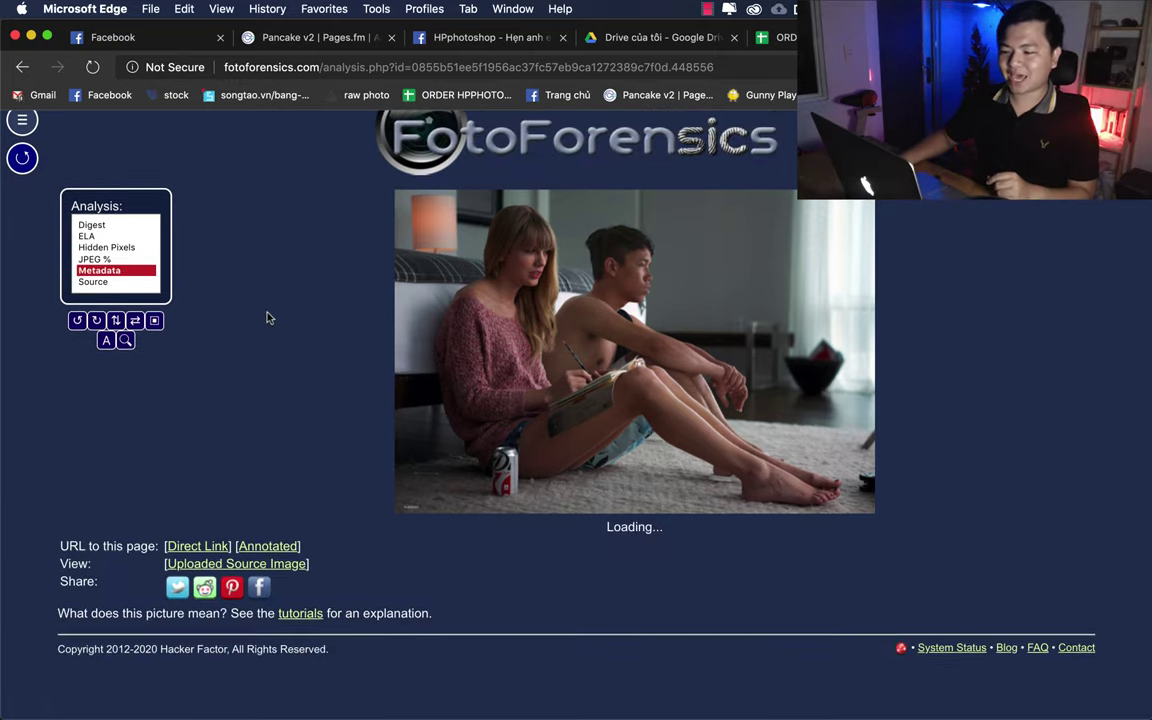
scroll(268, 314, down, 5)
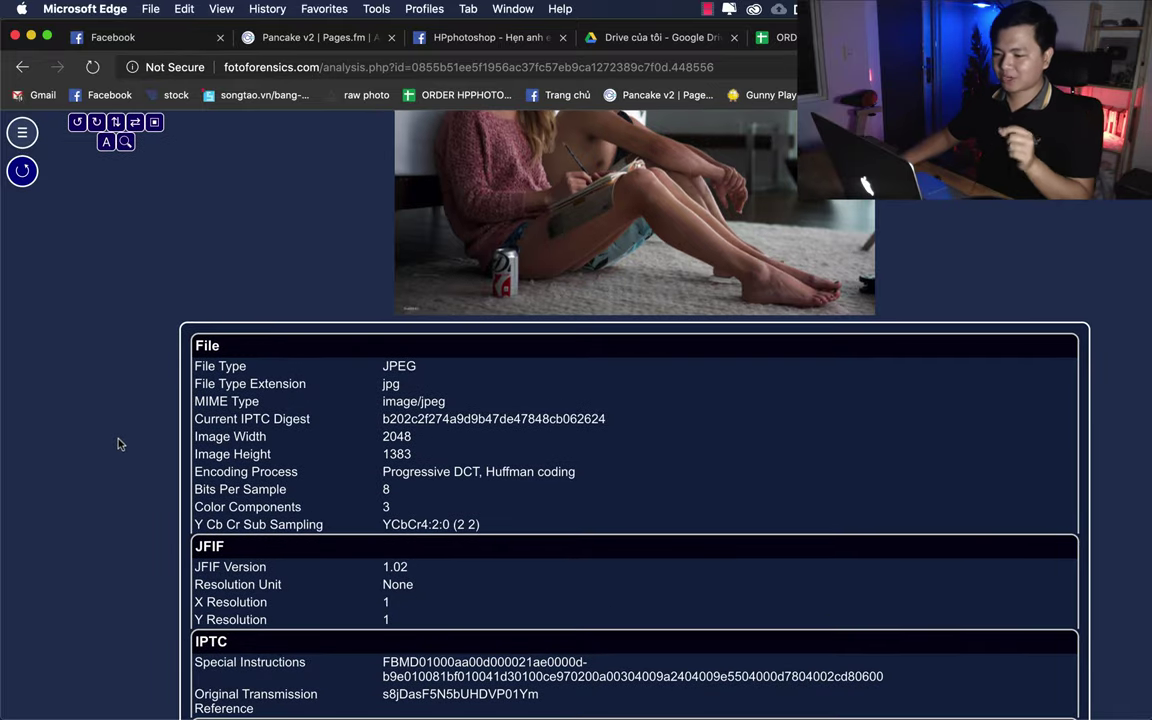
scroll(118, 445, down, 3)
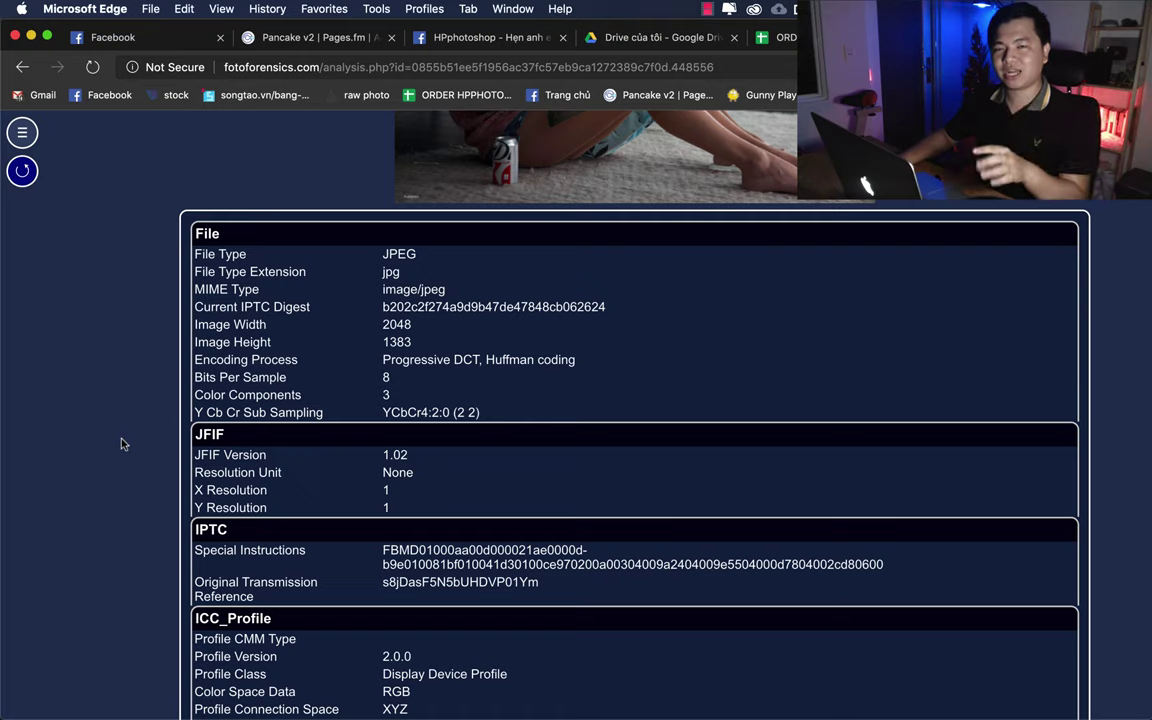
scroll(121, 444, up, 8)
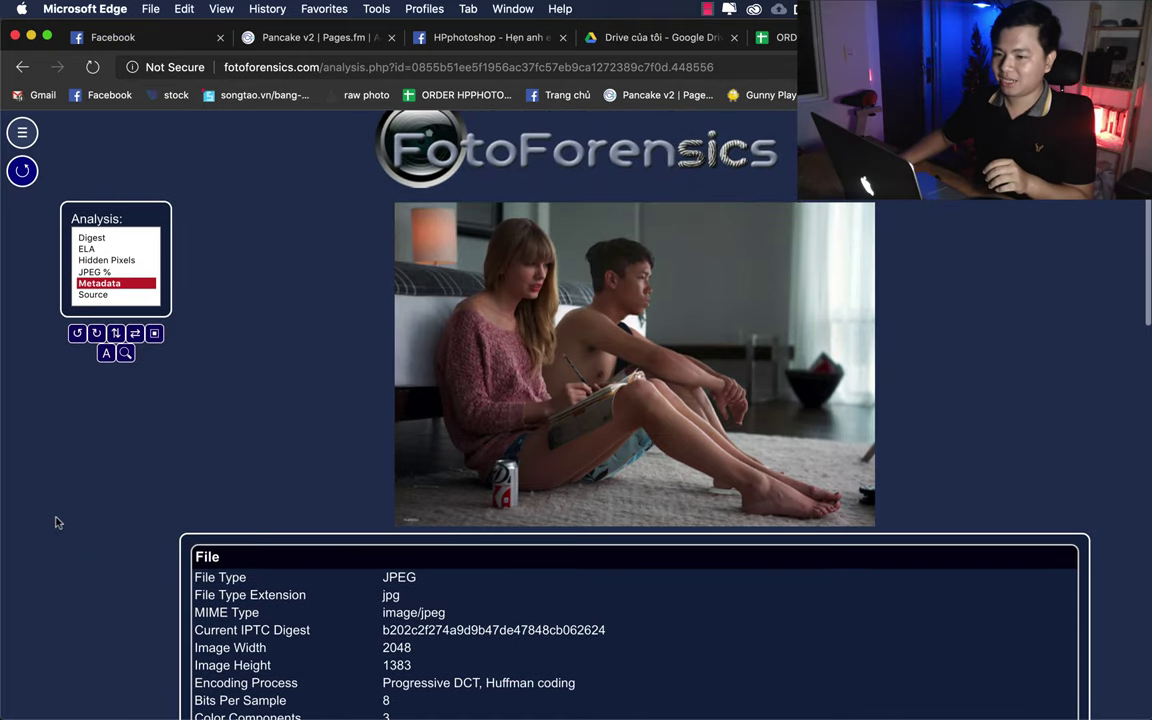
scroll(57, 523, down, 15)
scroll(57, 523, down, 2)
scroll(57, 523, down, 3)
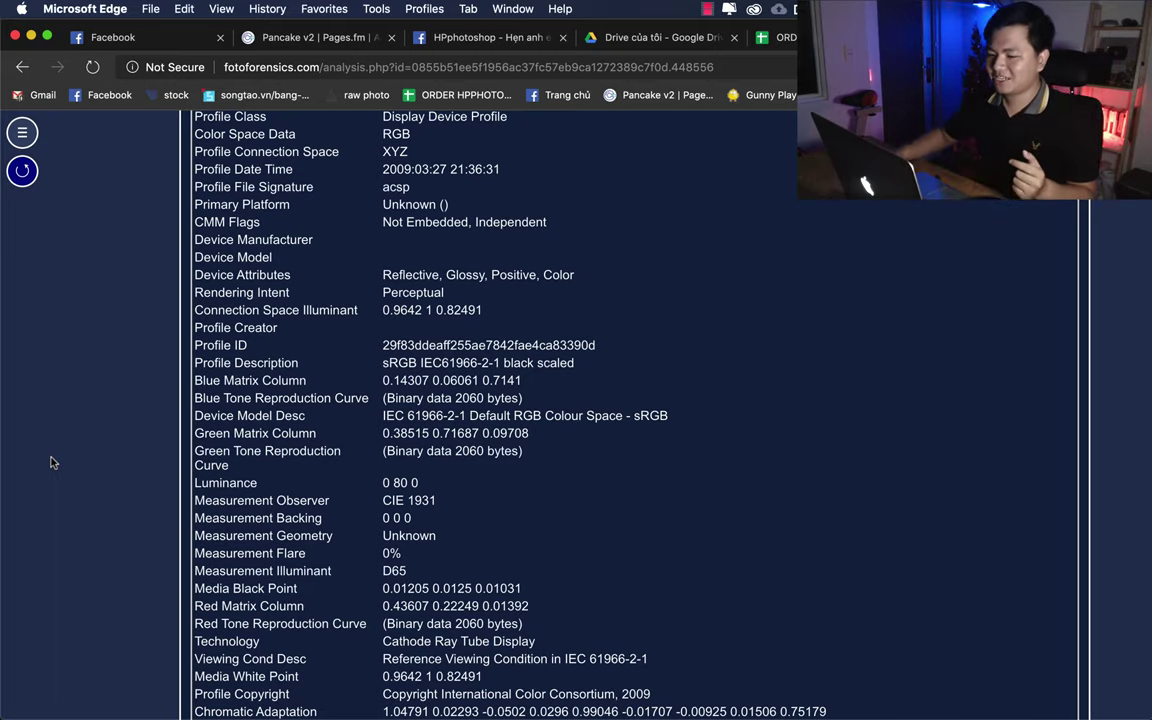
scroll(52, 462, down, 5)
scroll(50, 463, up, 15)
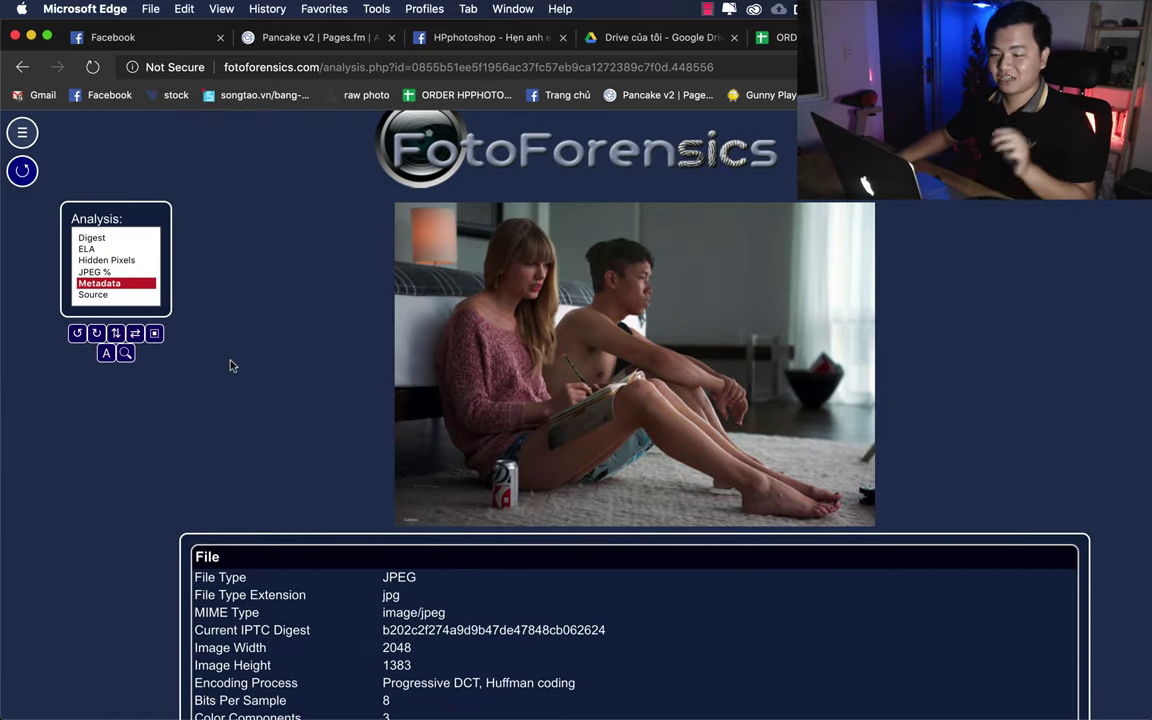
scroll(137, 476, down, 1)
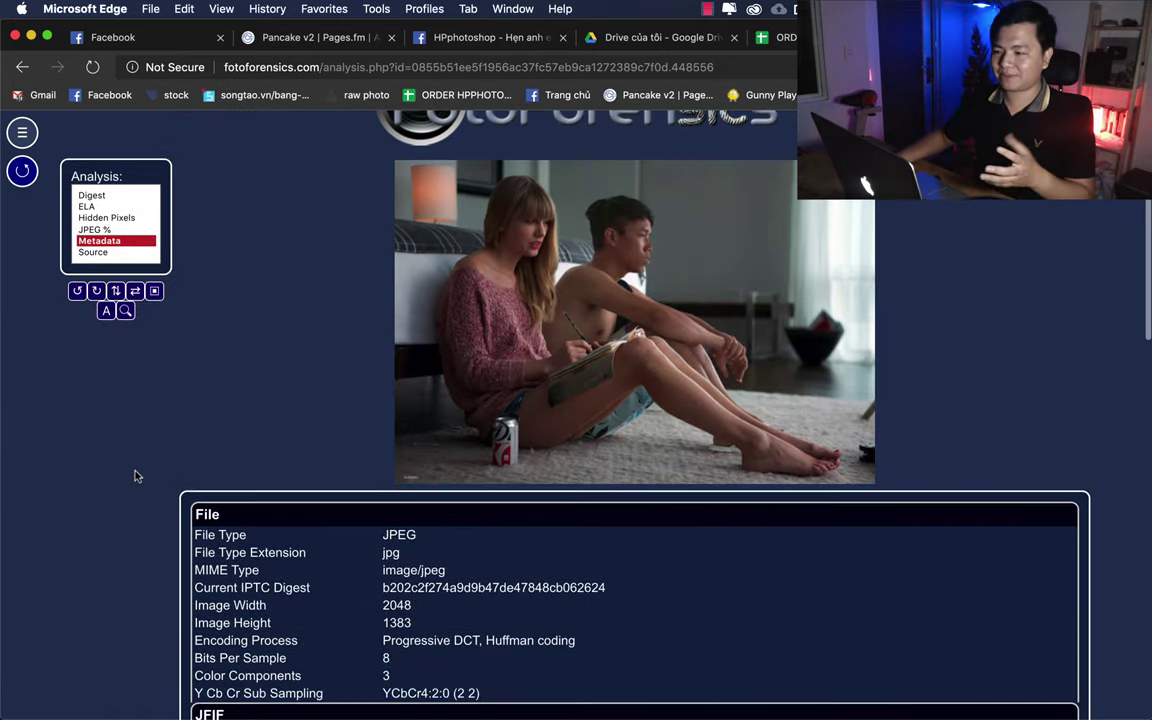
click(22, 132)
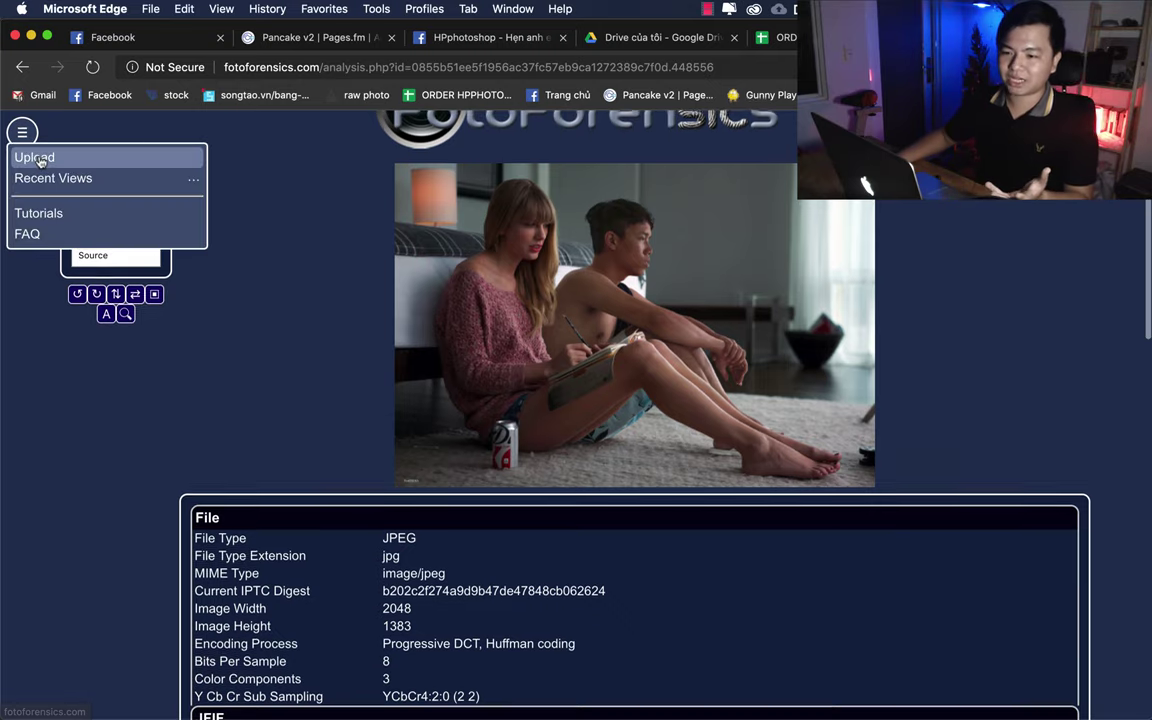
- Return to the FotoForensics upload page and browse Finder into the hinh anh interior photos
click(36, 158)
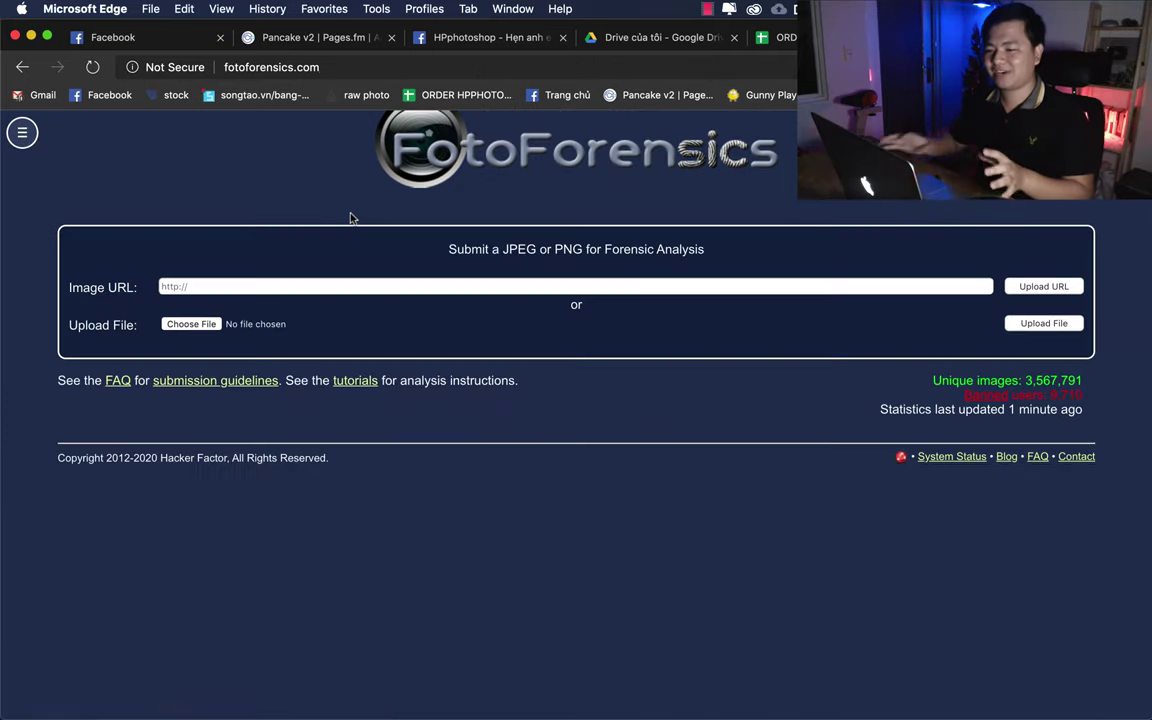
click(149, 680)
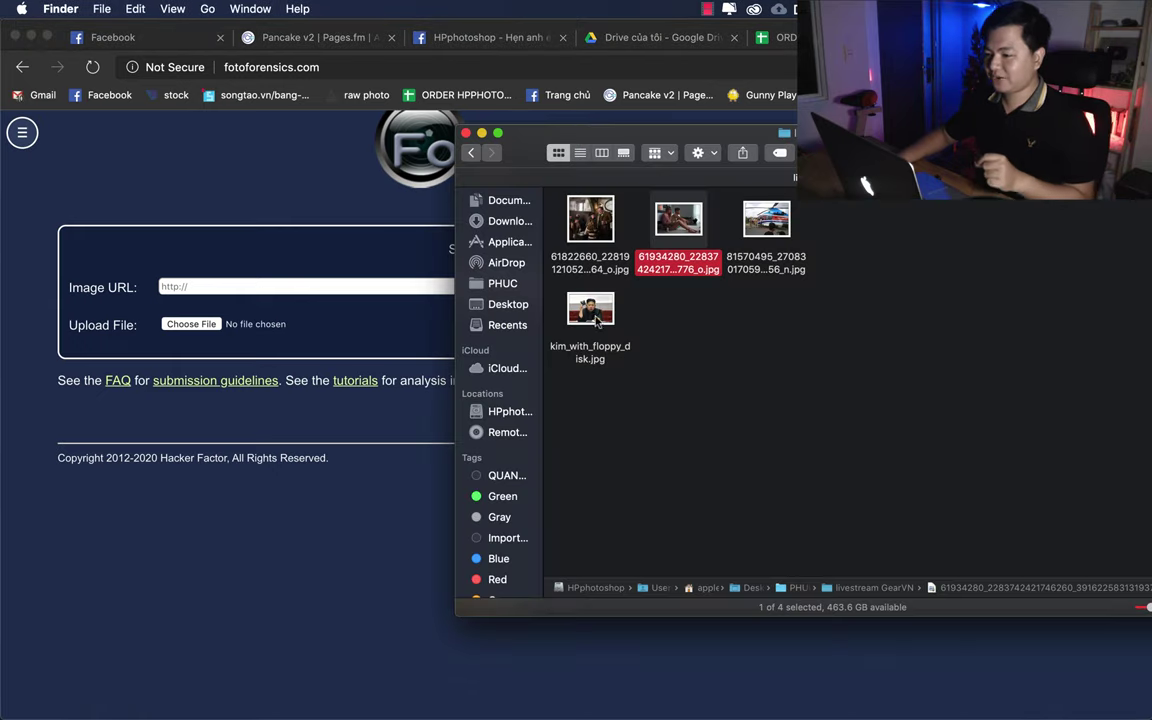
click(503, 284)
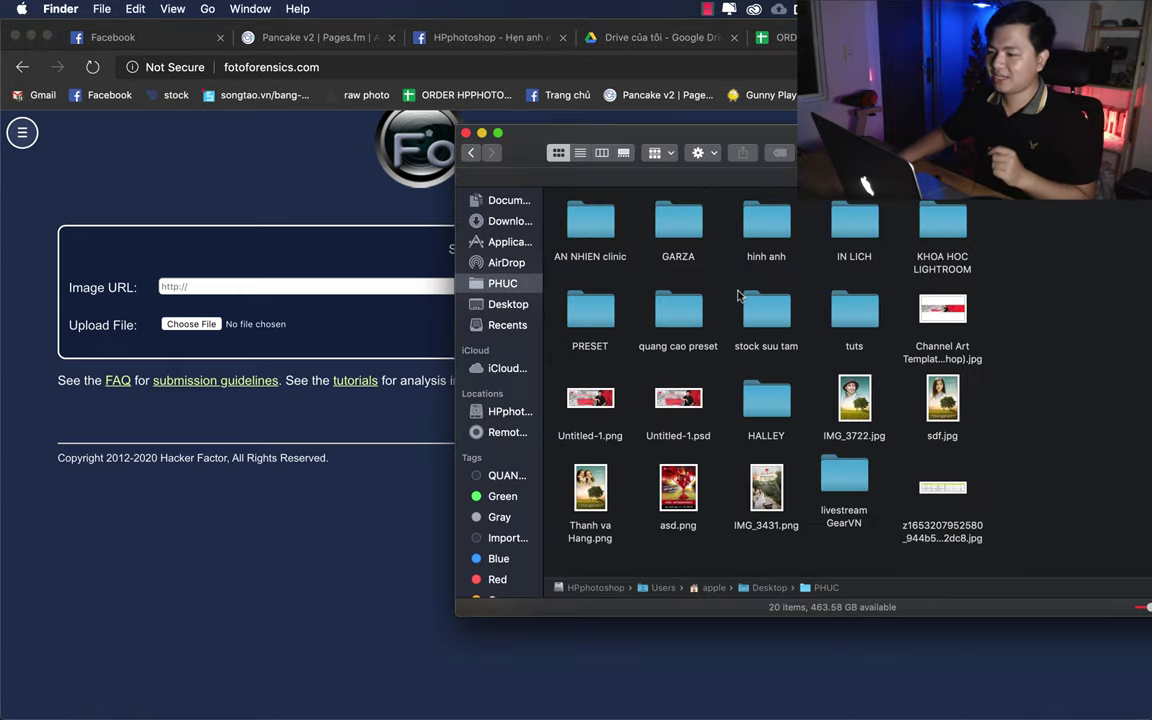
double_click(787, 234)
double_click(620, 232)
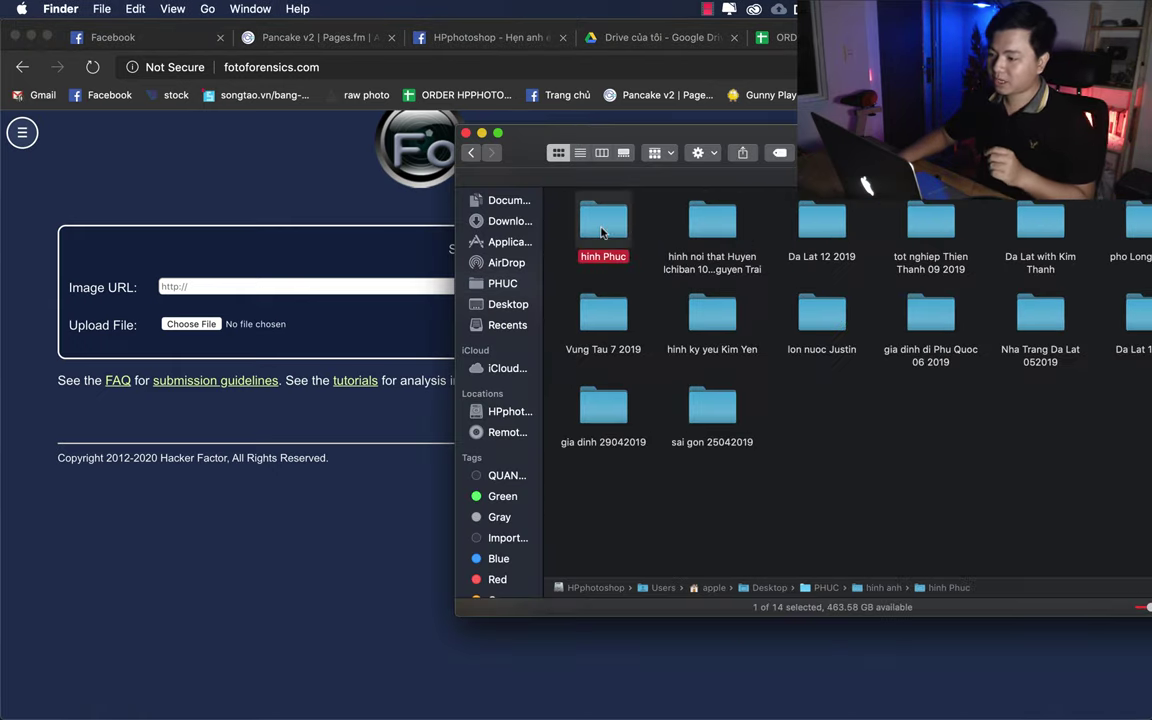
click(470, 156)
double_click(712, 222)
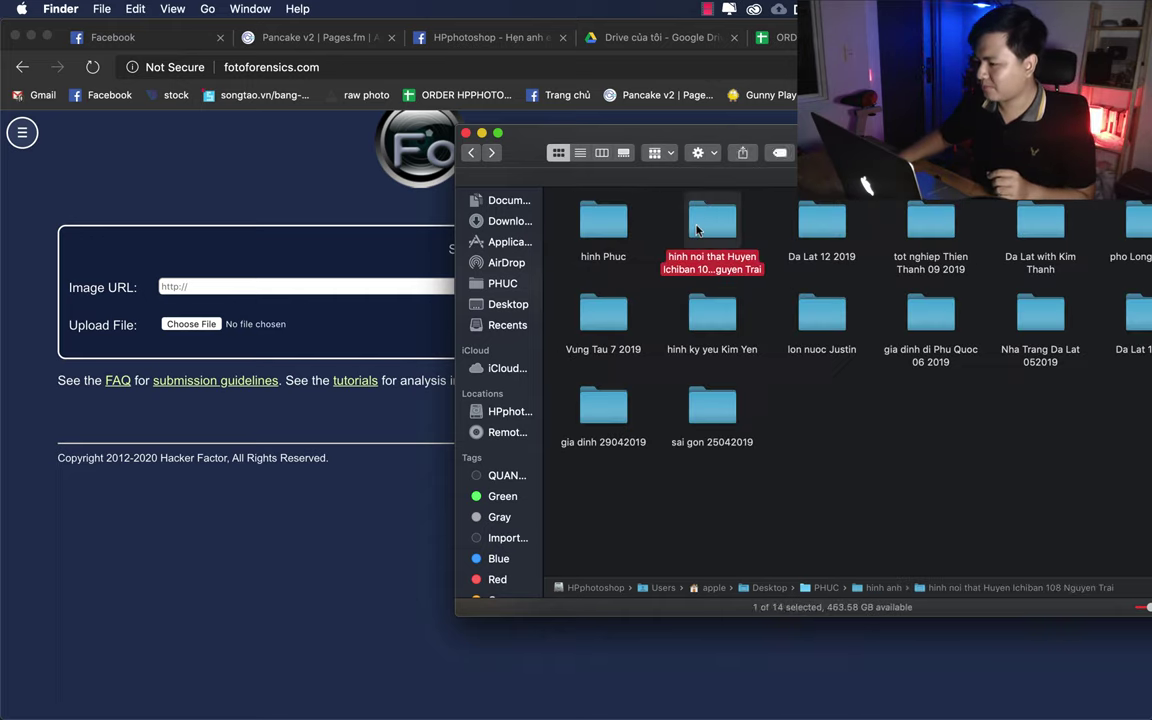
- Open lan 2 > retouch 2 and drop _MG_1667.jpg onto the Choose File button
click(672, 235)
double_click(676, 243)
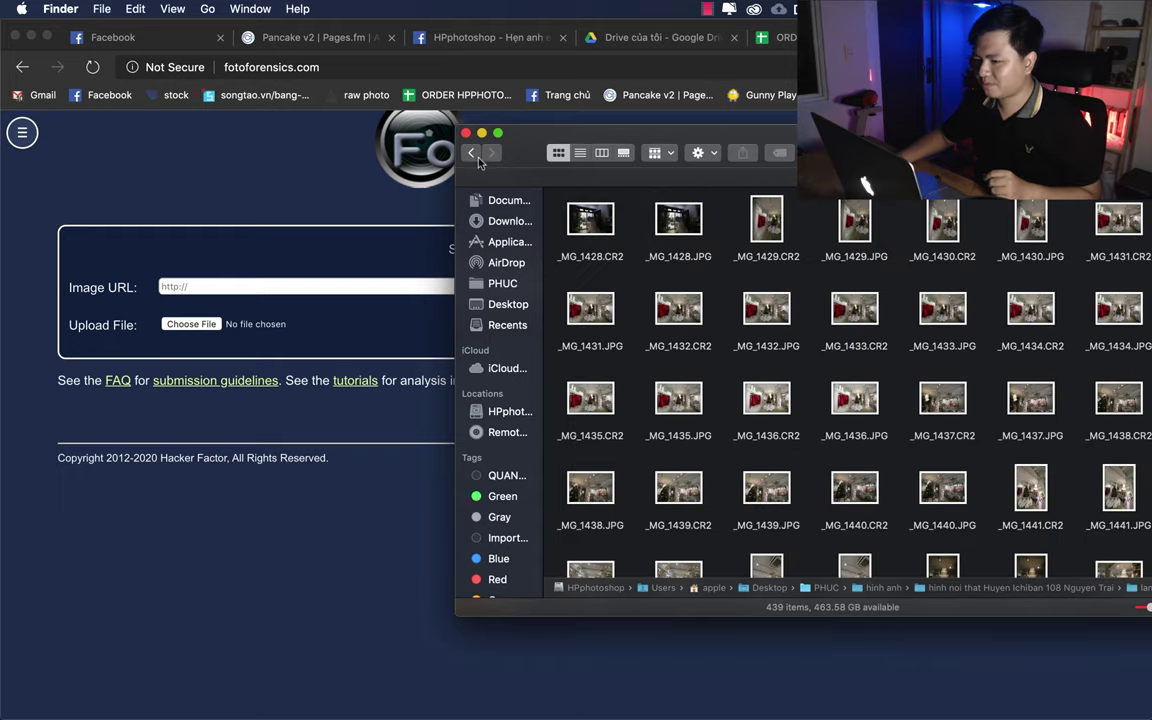
click(470, 152)
click(750, 300)
double_click(750, 300)
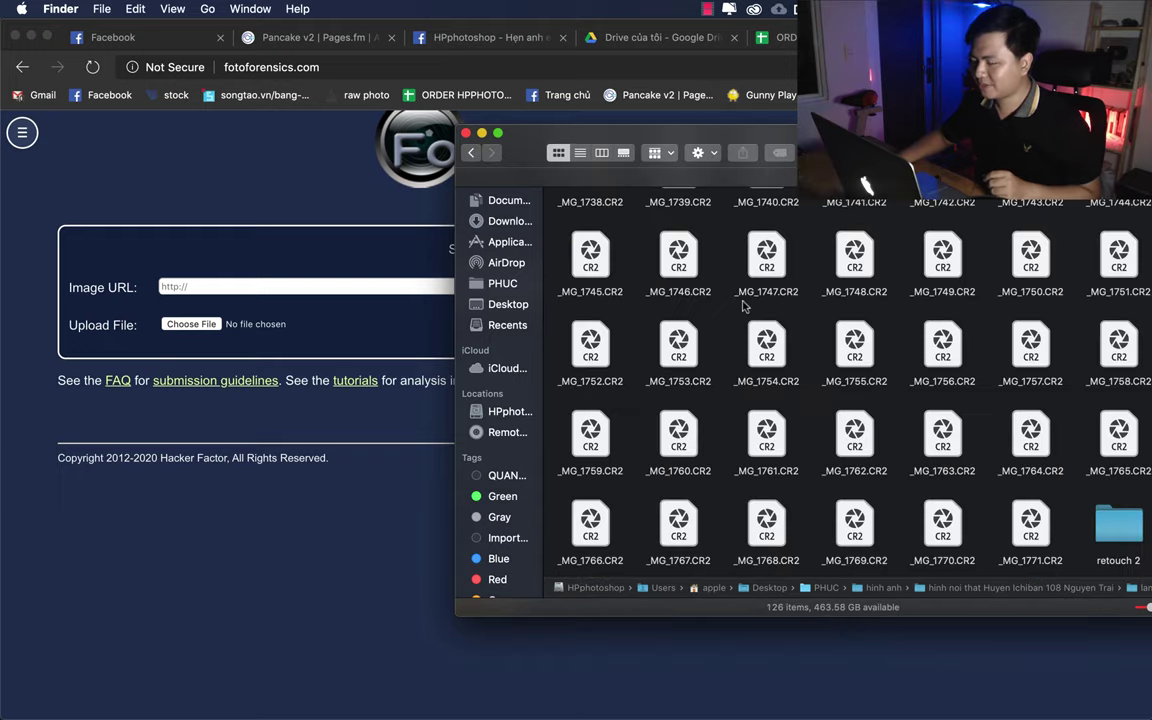
click(1120, 520)
double_click(1120, 532)
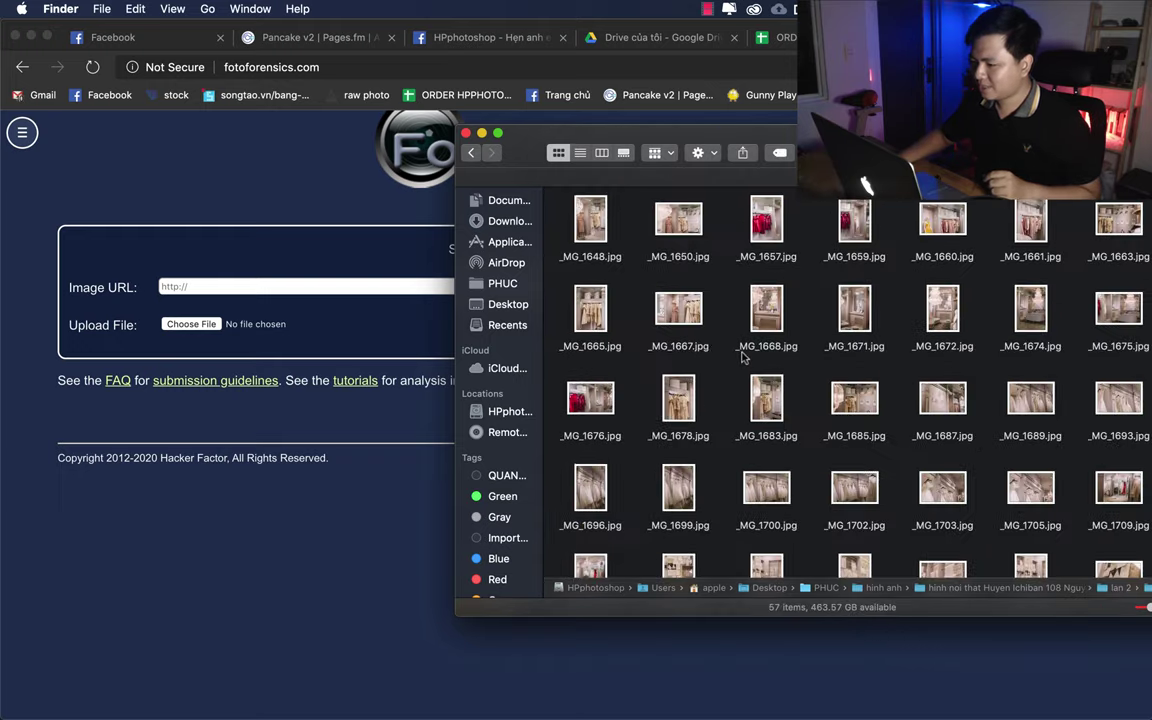
drag(679, 312, 210, 326)
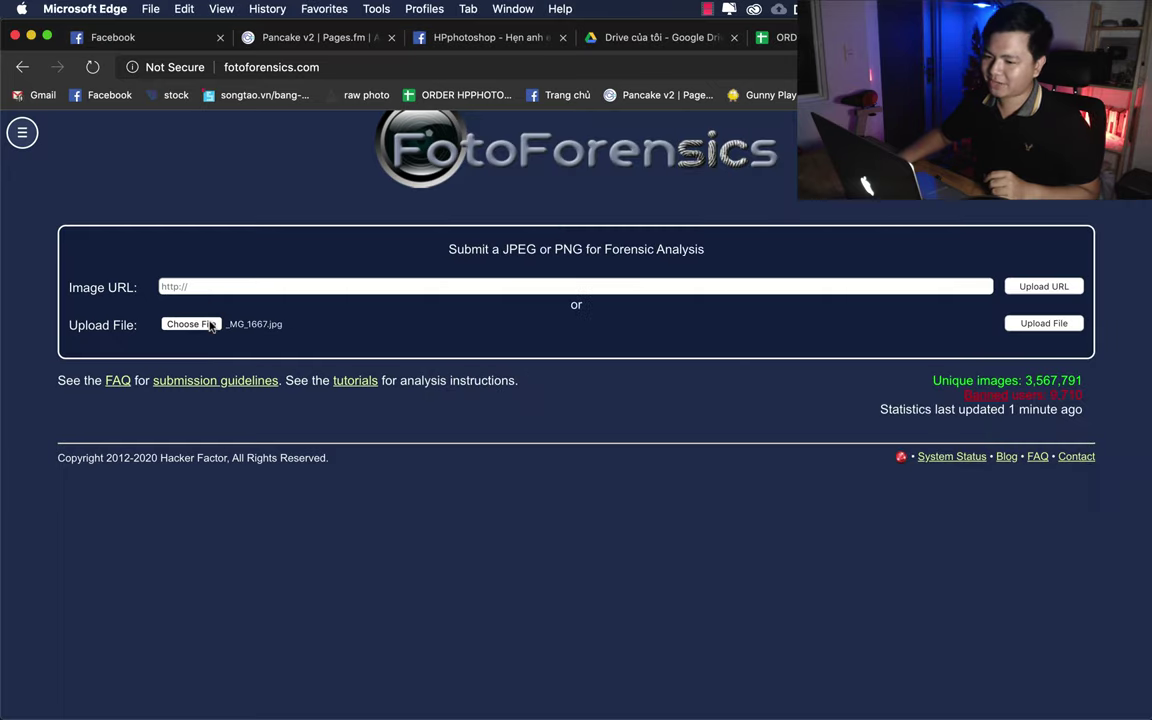
- Upload _MG_1667.jpg, show its metadata, and highlight the EXIF Modify Date 2020:01:14 21:20:42
click(1011, 323)
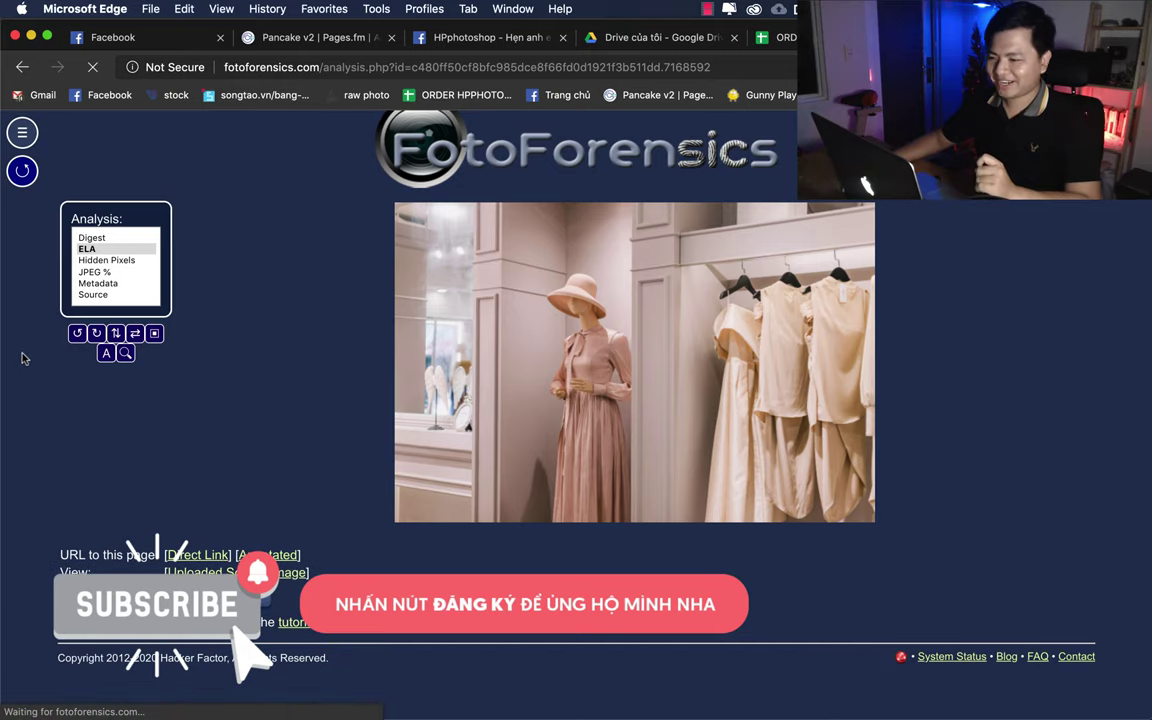
click(104, 288)
scroll(31, 391, down, 5)
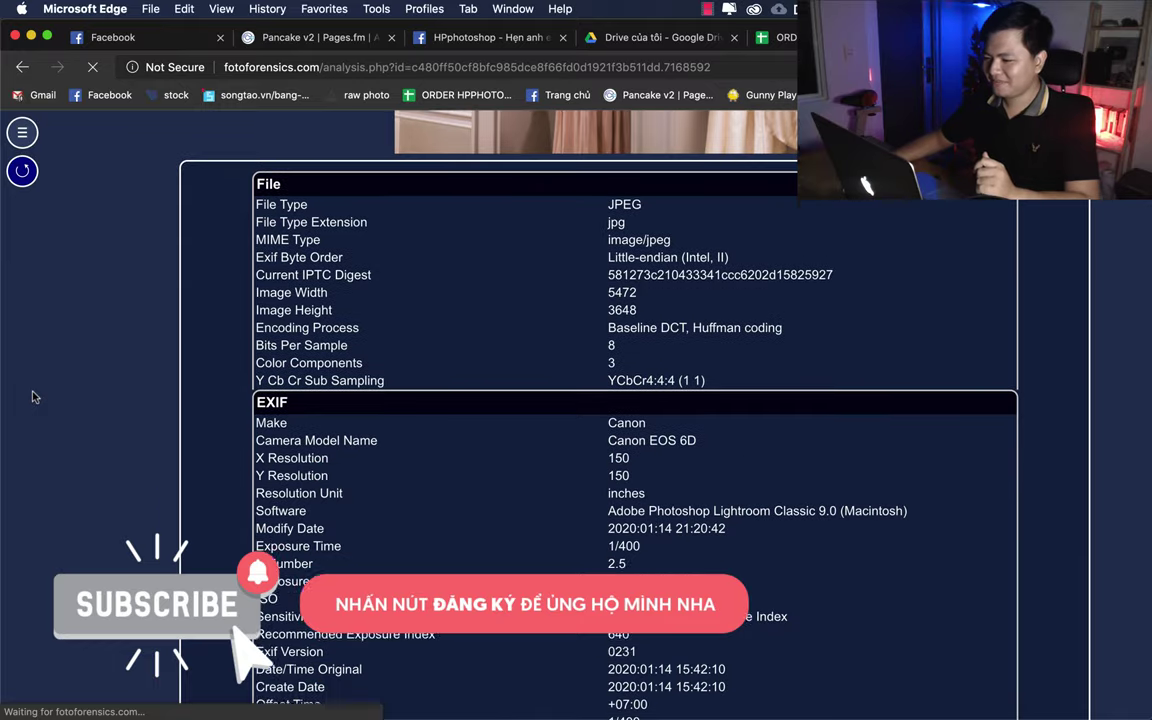
scroll(31, 397, down, 3)
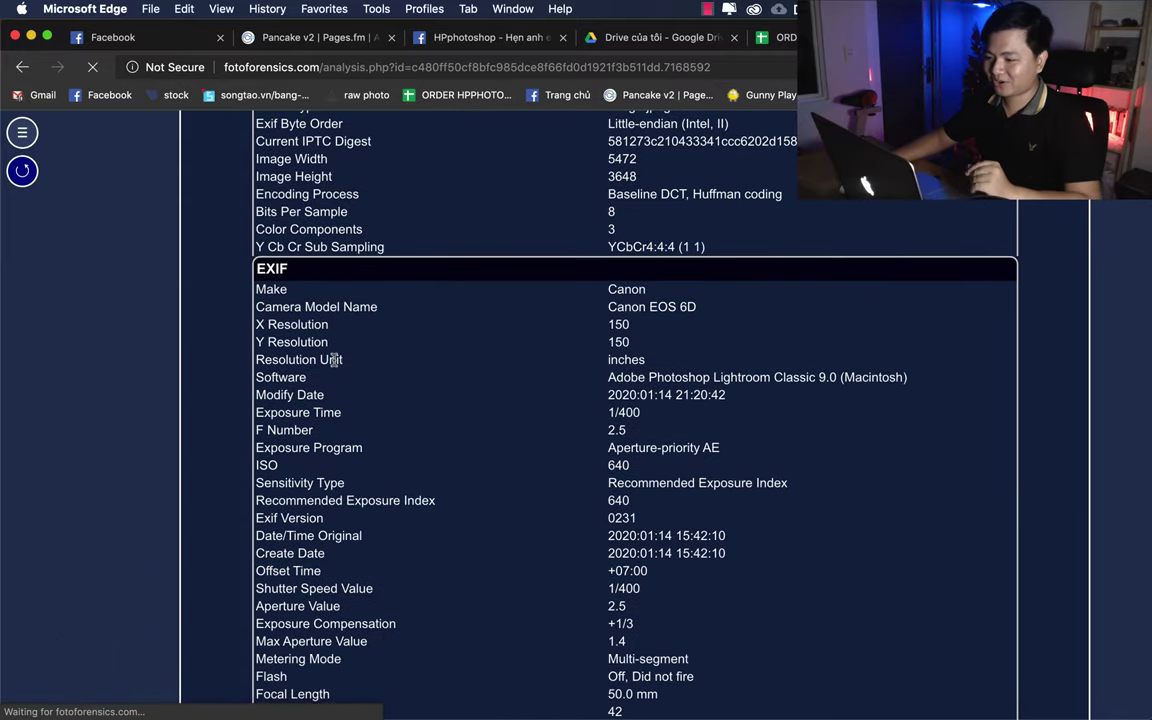
scroll(284, 370, down, 1)
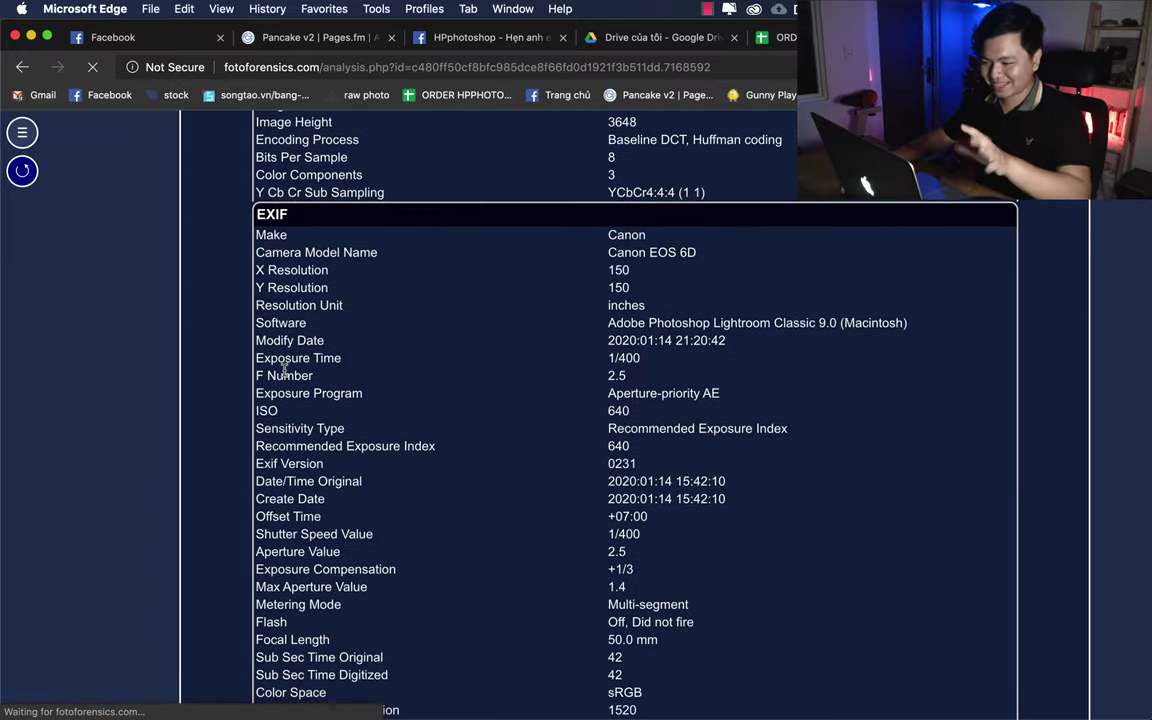
scroll(284, 370, up, 1)
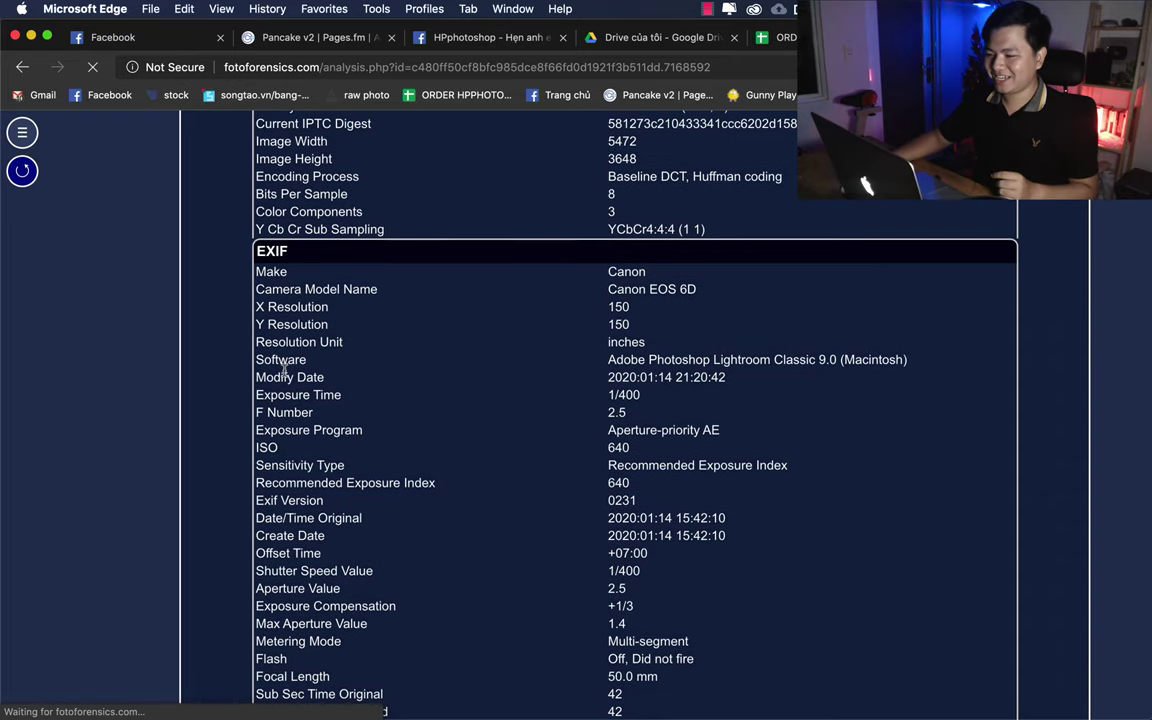
drag(258, 375, 805, 375)
drag(727, 377, 603, 380)
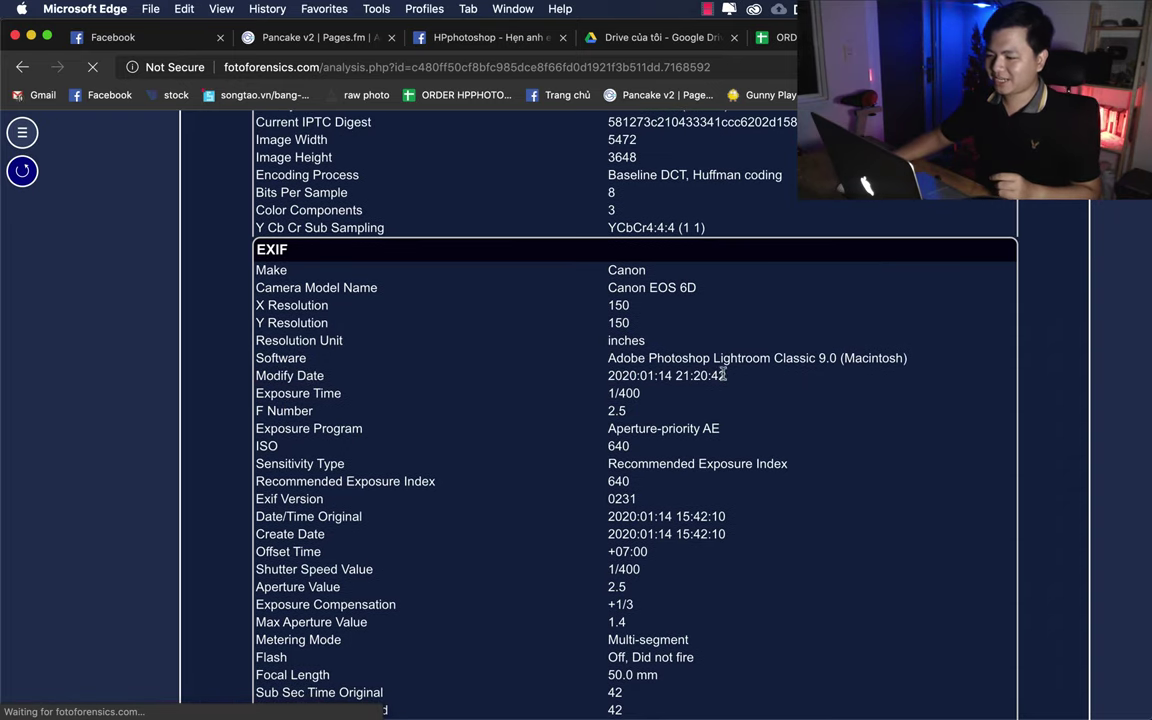
scroll(330, 385, up, 2)
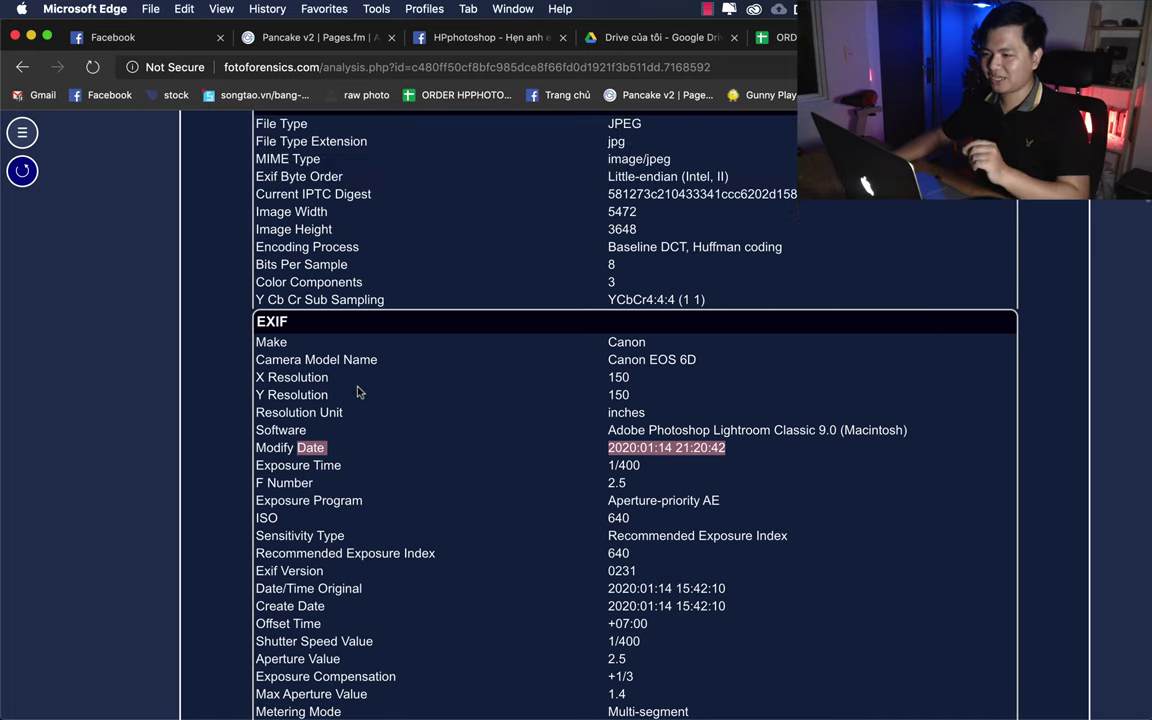
drag(933, 432, 217, 435)
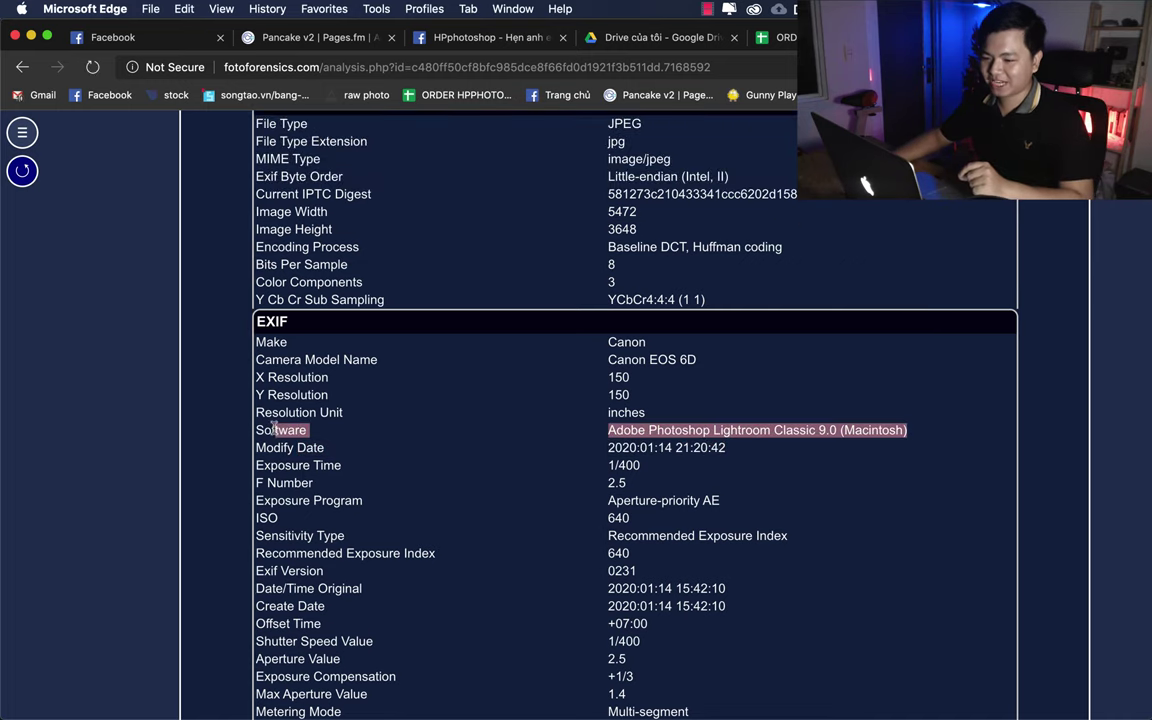
click(712, 379)
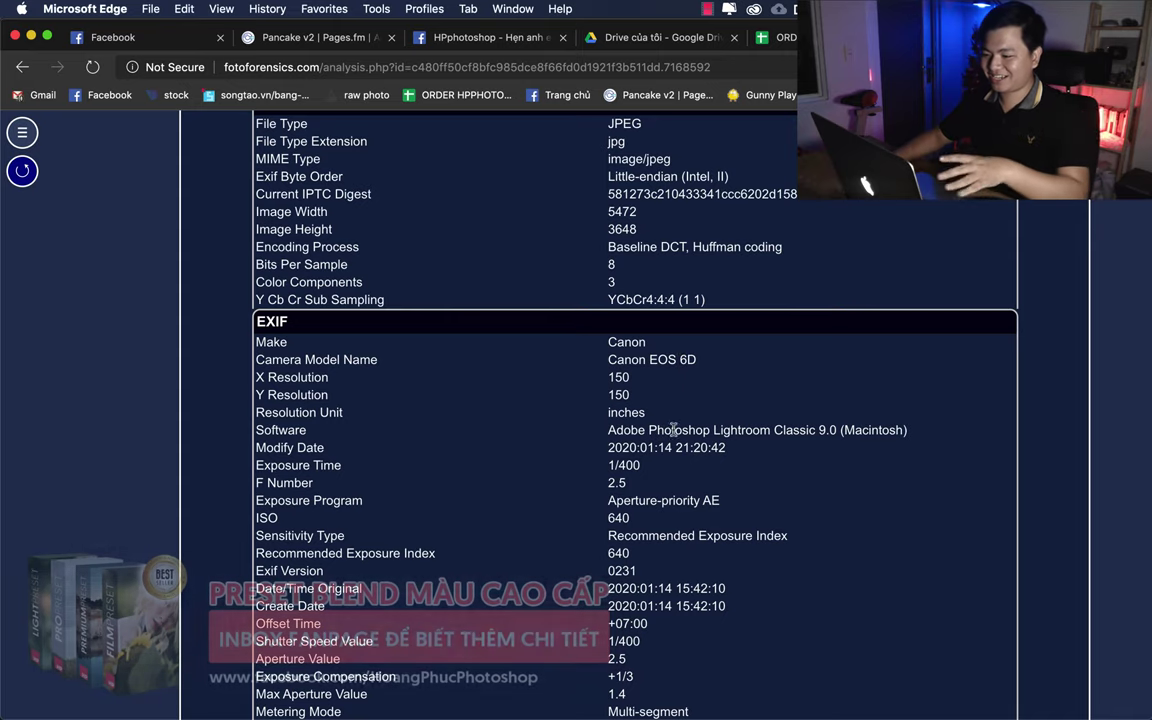
scroll(845, 512, down, 5)
scroll(838, 525, down, 3)
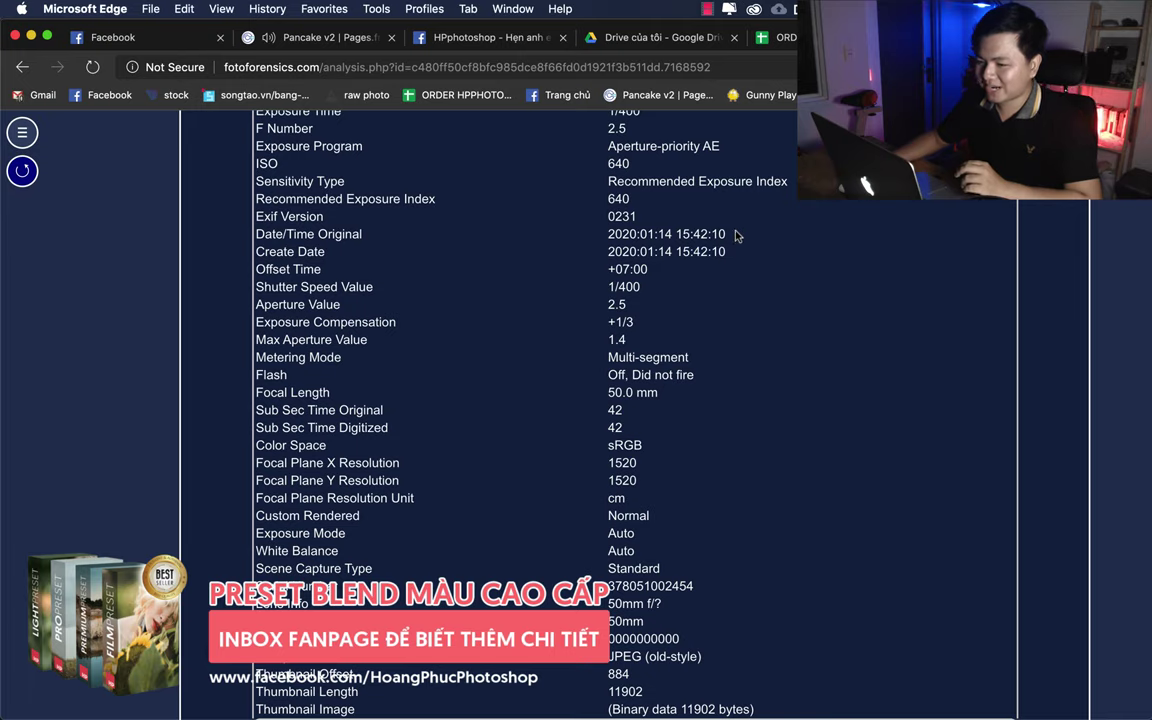
drag(727, 234, 256, 128)
click(345, 227)
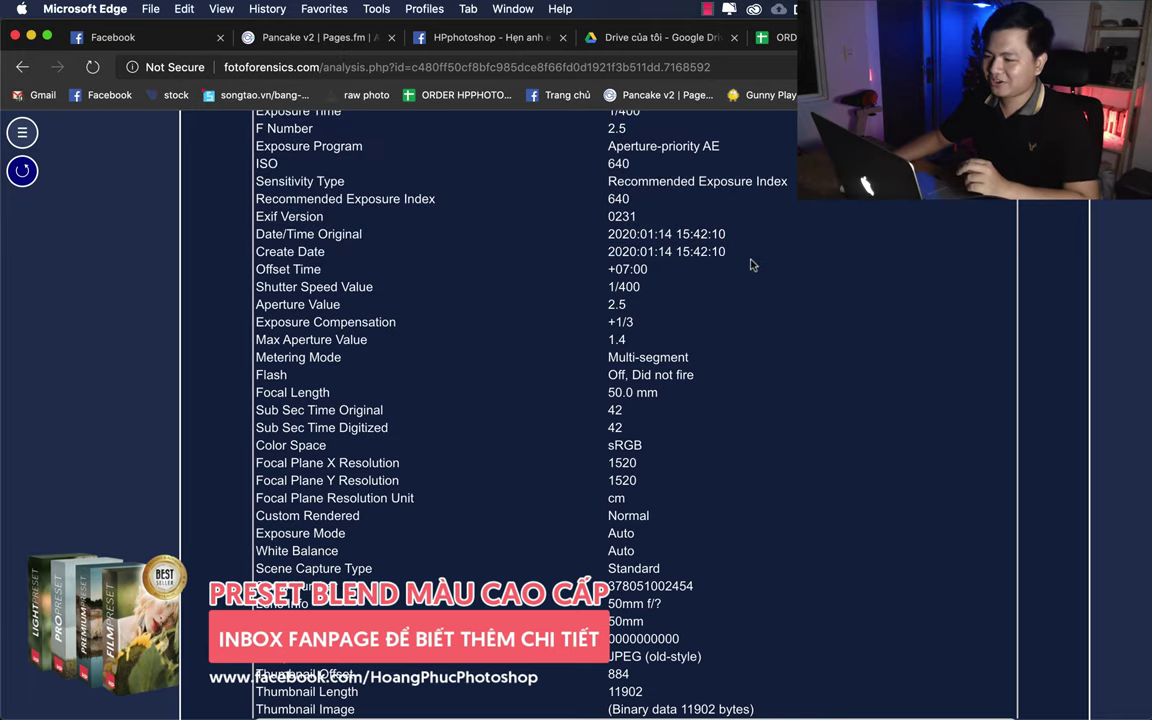
drag(726, 252, 254, 241)
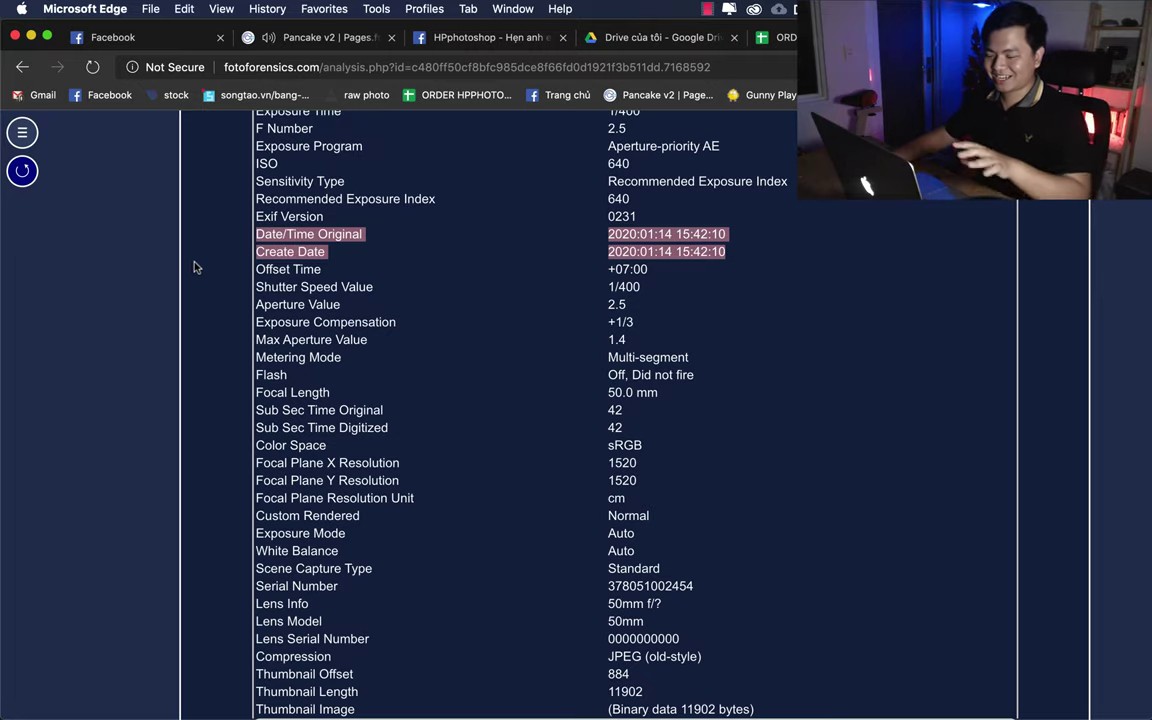
scroll(196, 267, up, 3)
scroll(196, 267, up, 4)
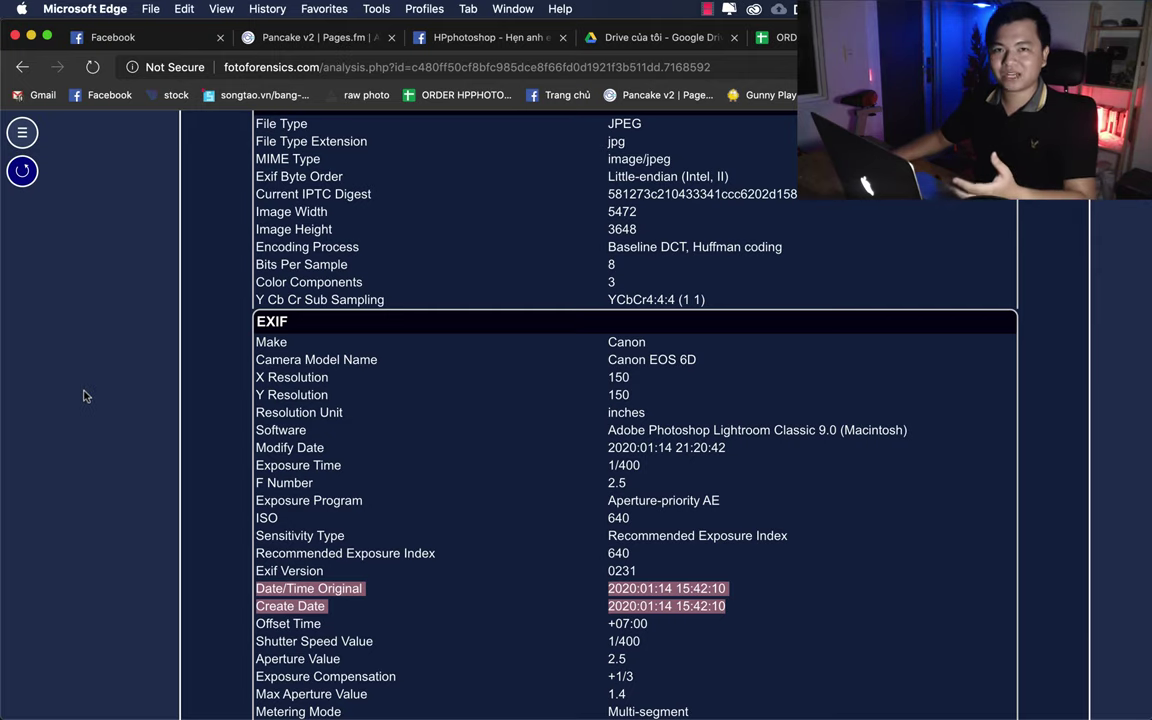
scroll(84, 396, up, 5)
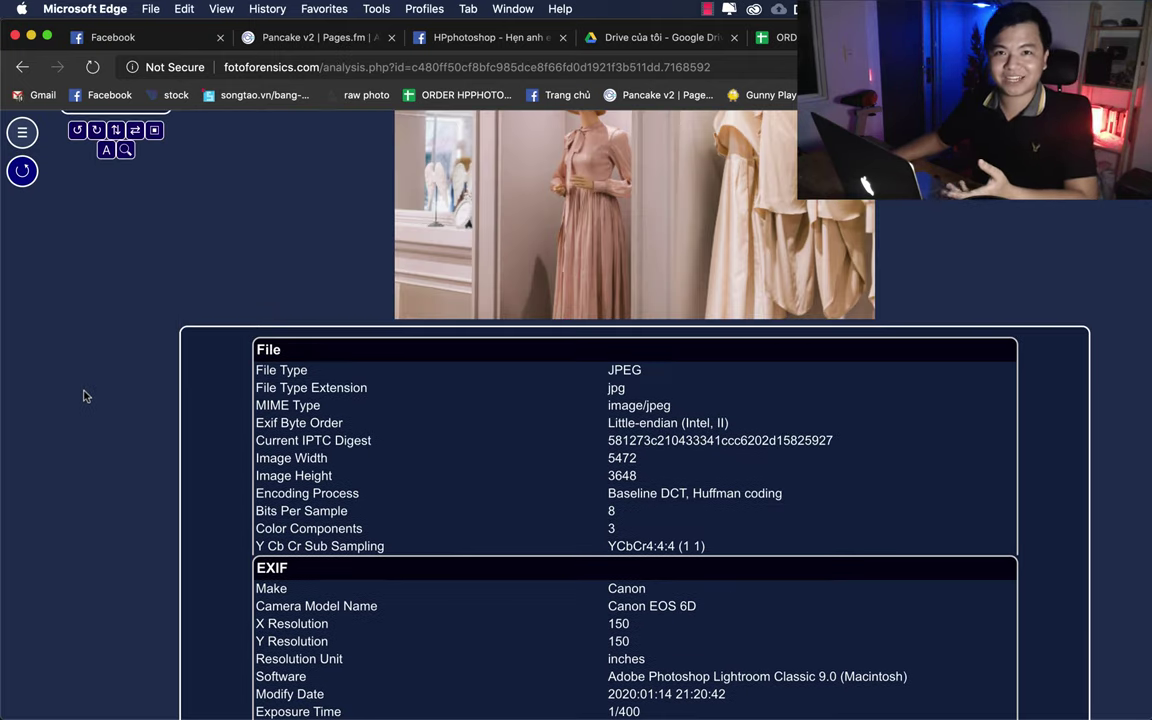
scroll(84, 396, up, 4)
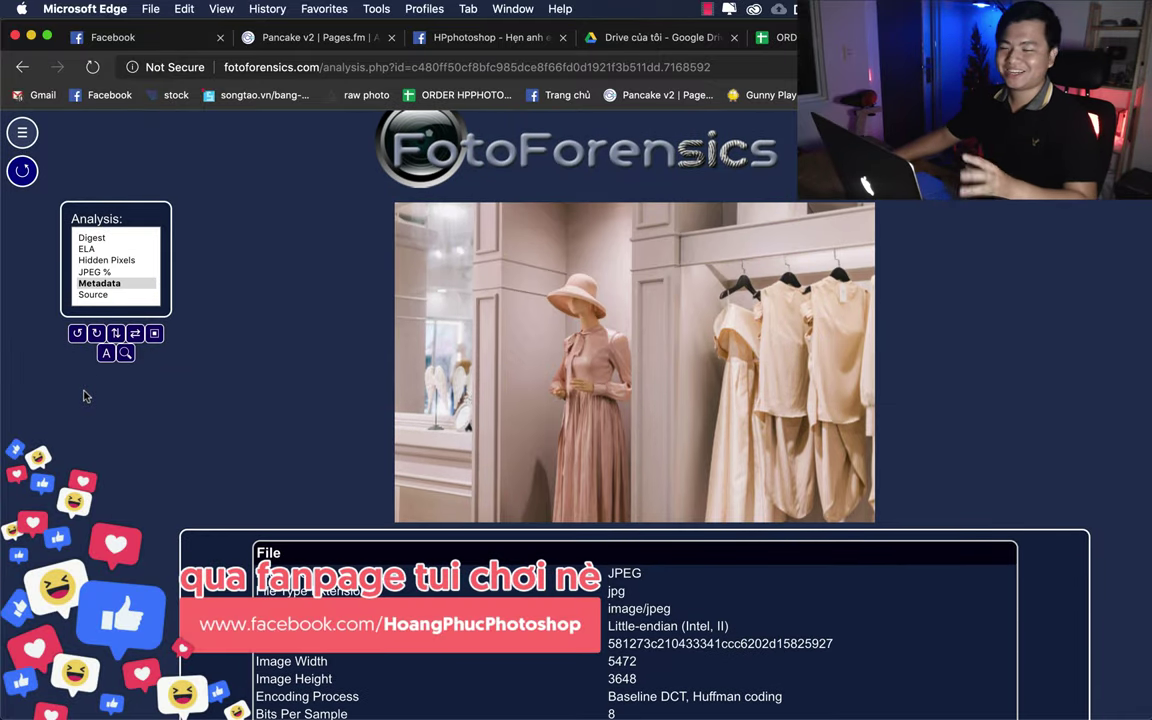
- View _MG_1667.jpg's ELA result, check its JPEG % estimate of 98%, then return to ELA
scroll(84, 396, down, 4)
scroll(84, 396, up, 4)
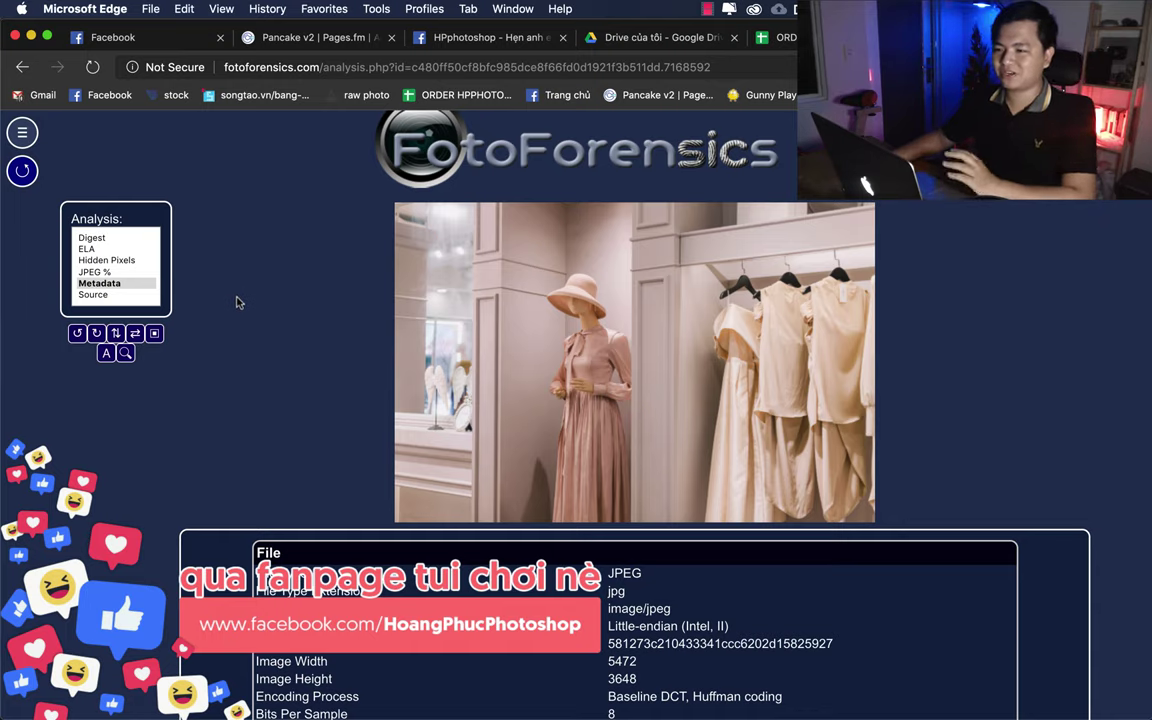
click(95, 248)
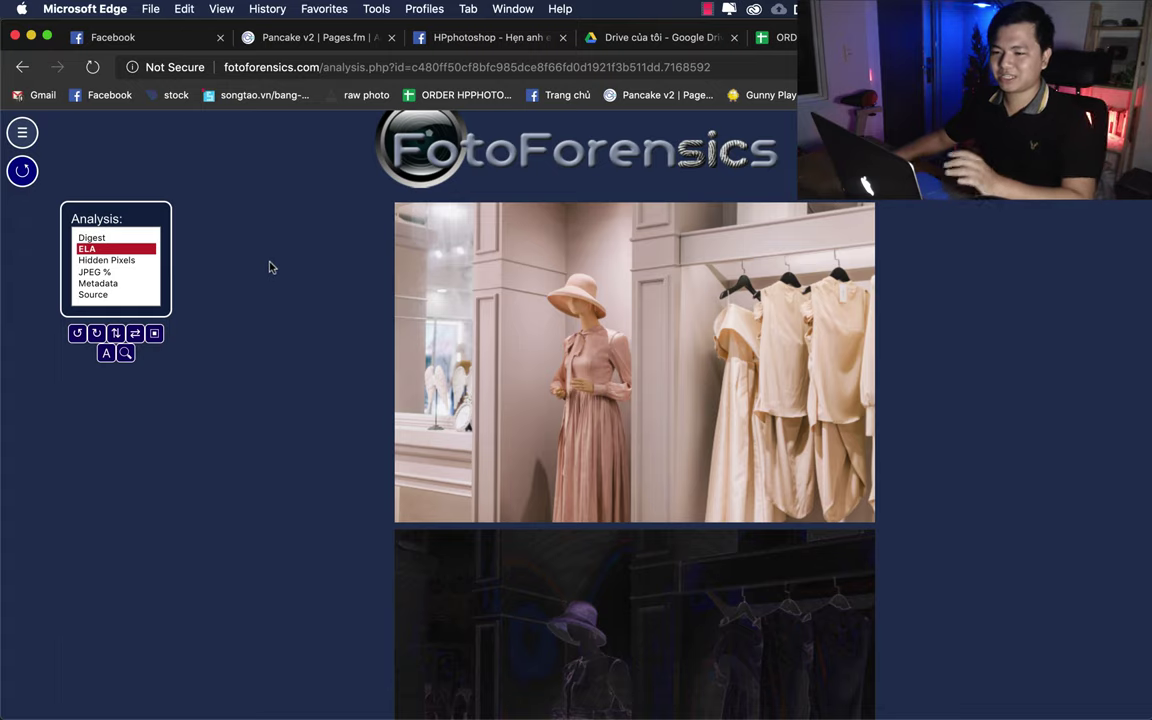
click(100, 271)
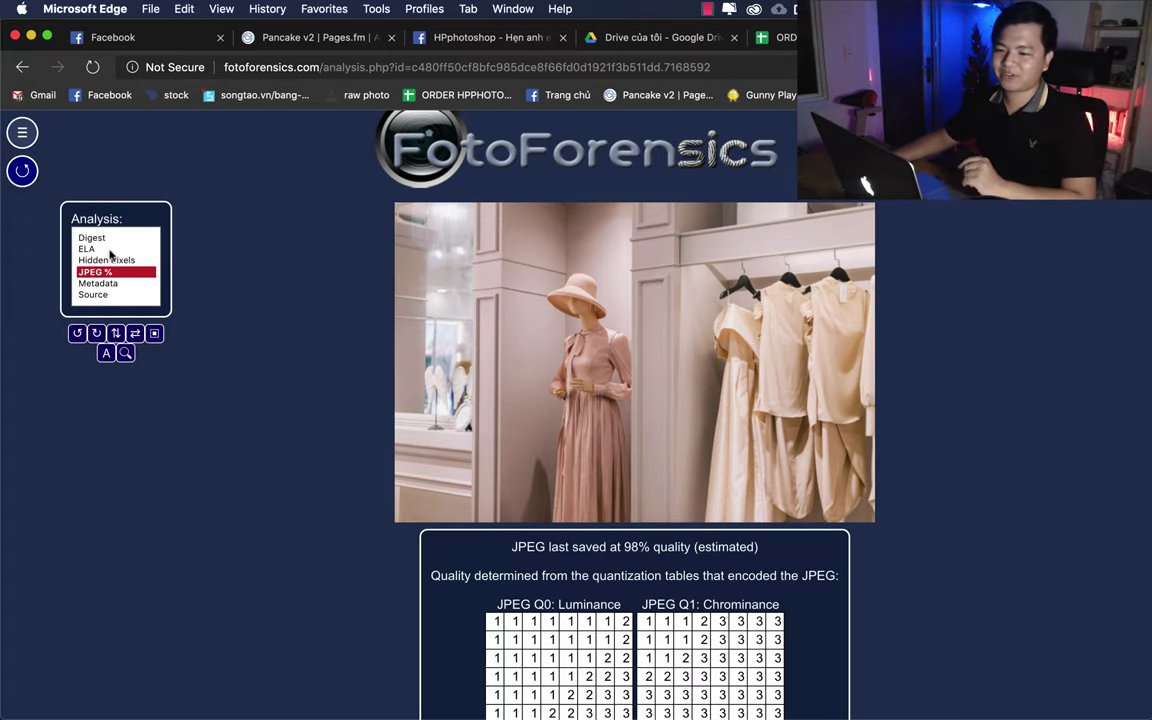
click(108, 249)
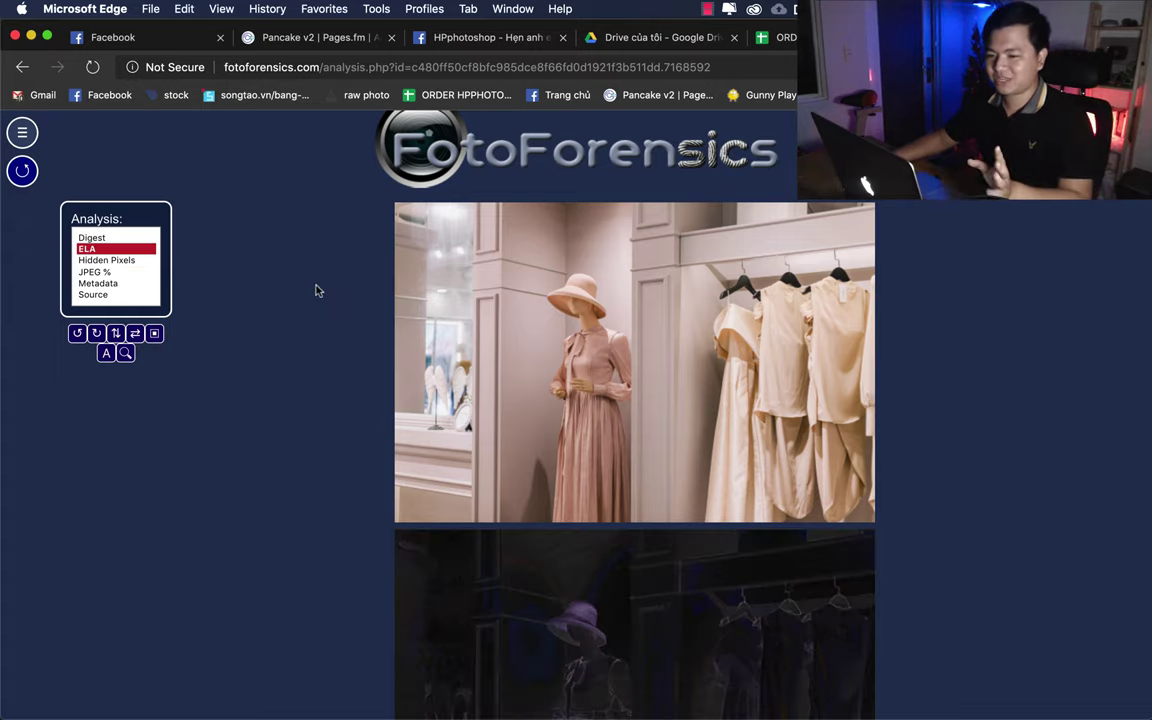
mouse_move(900, 705)
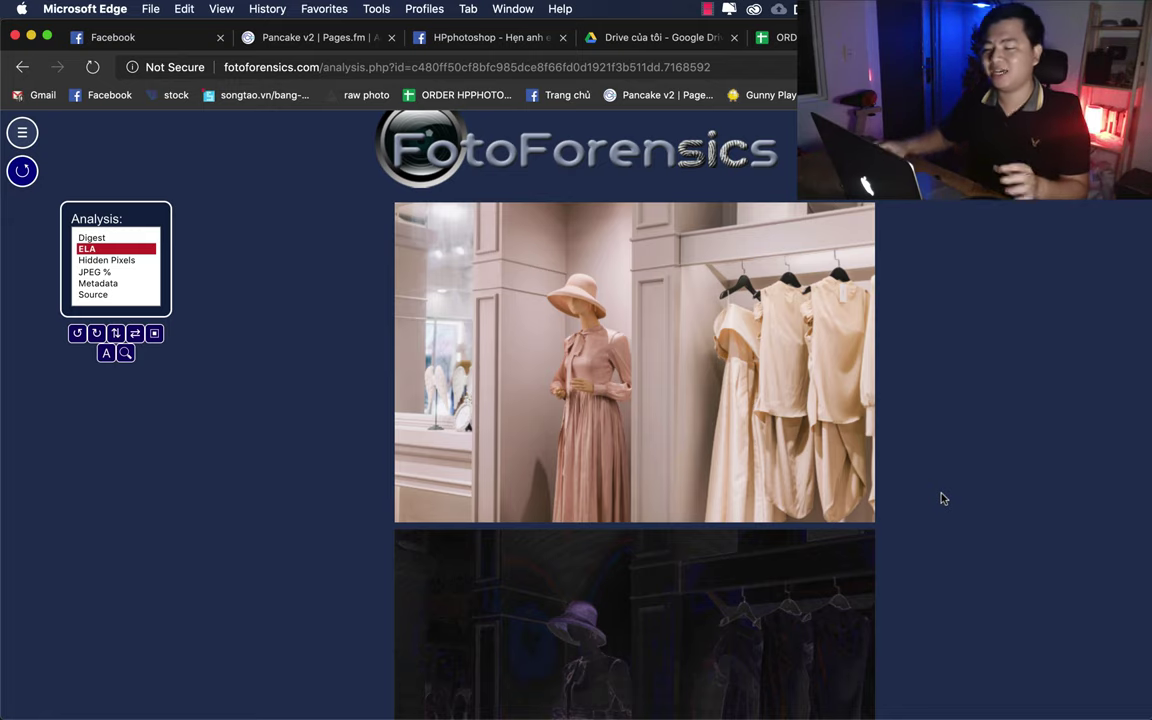
- Switch to Photoshop briefly, then bring Edge's FotoForensics ELA result of _MG_1667.jpg back
click(779, 707)
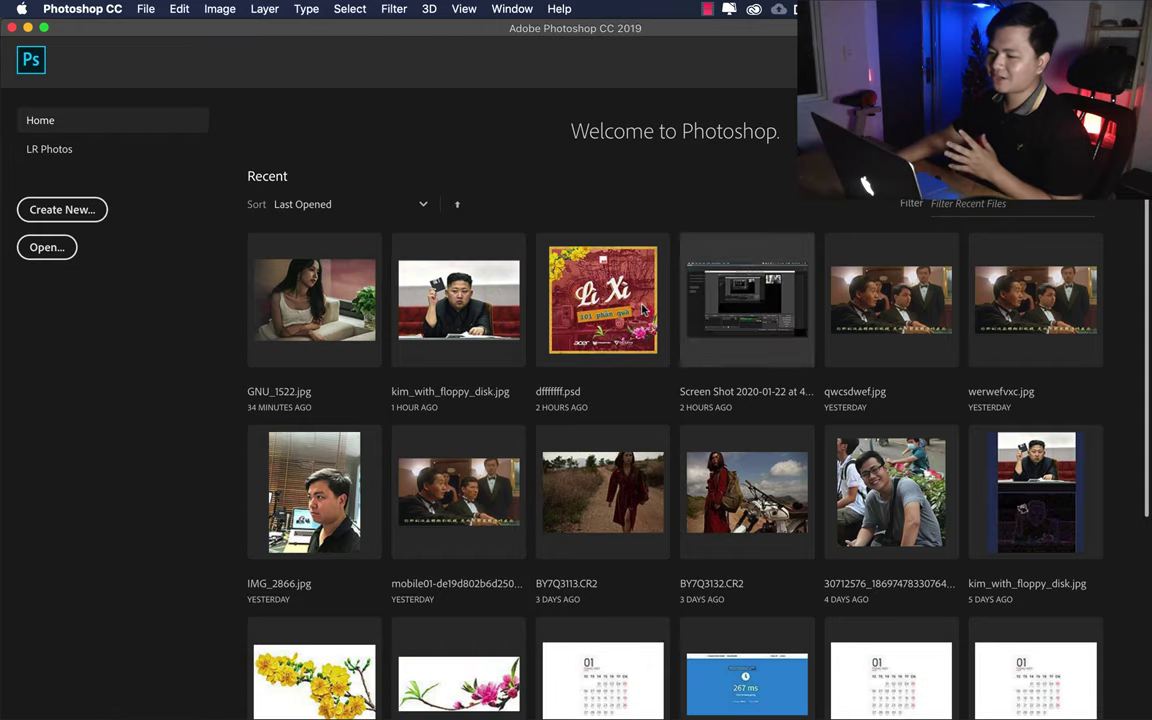
click(257, 686)
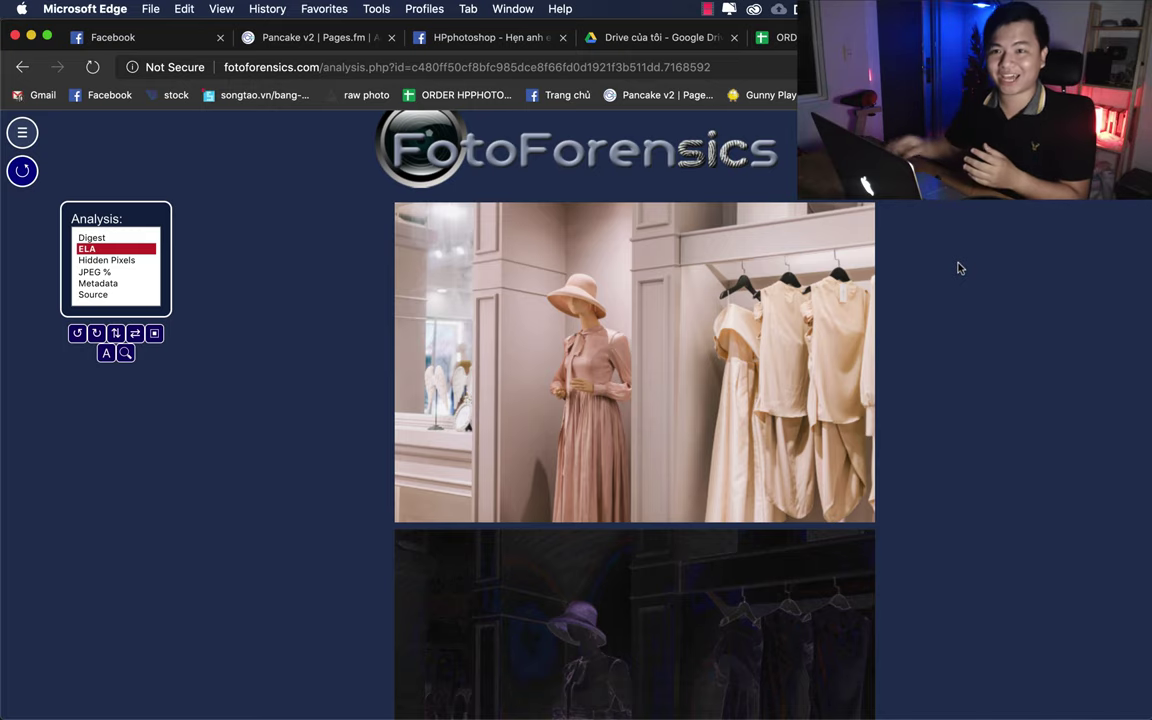
- Choose Upload from the FotoForensics navigation menu to reach an empty submission form
click(22, 132)
click(33, 157)
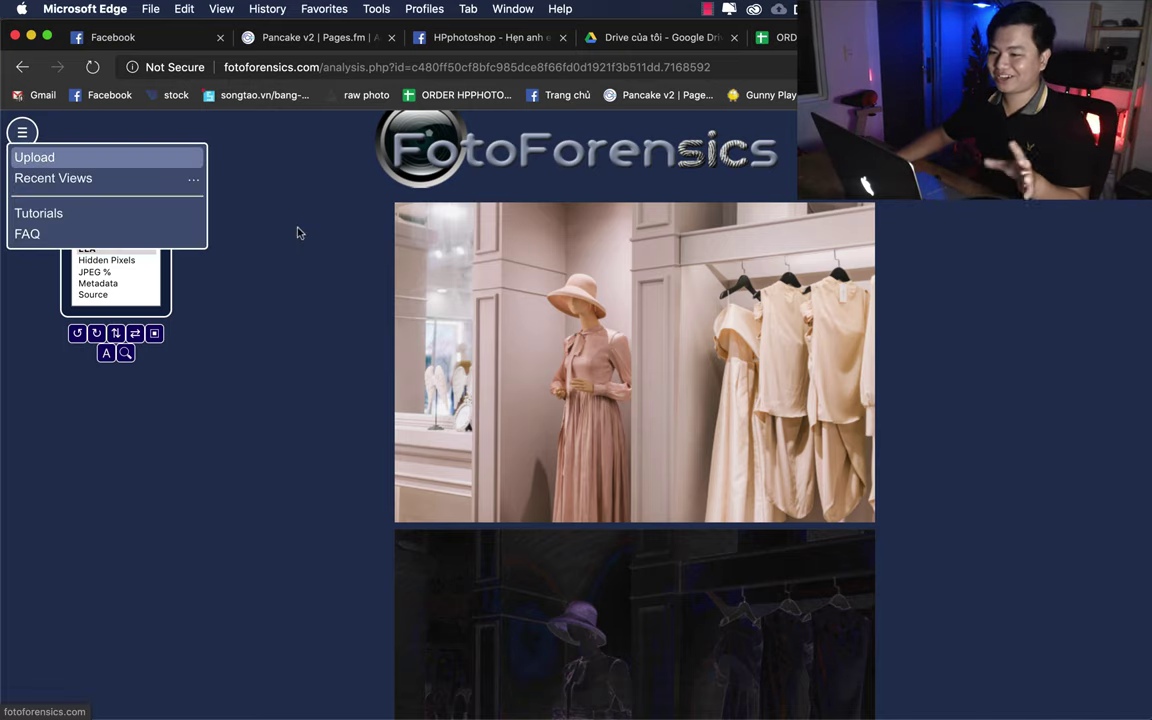
mouse_move(257, 702)
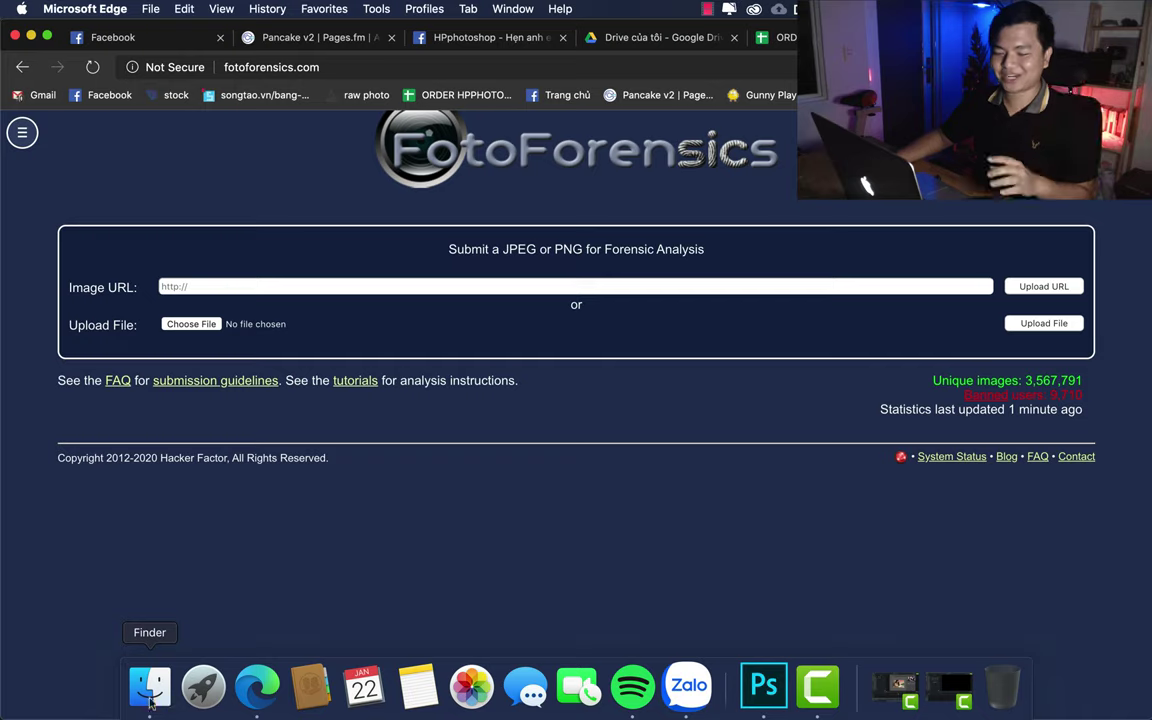